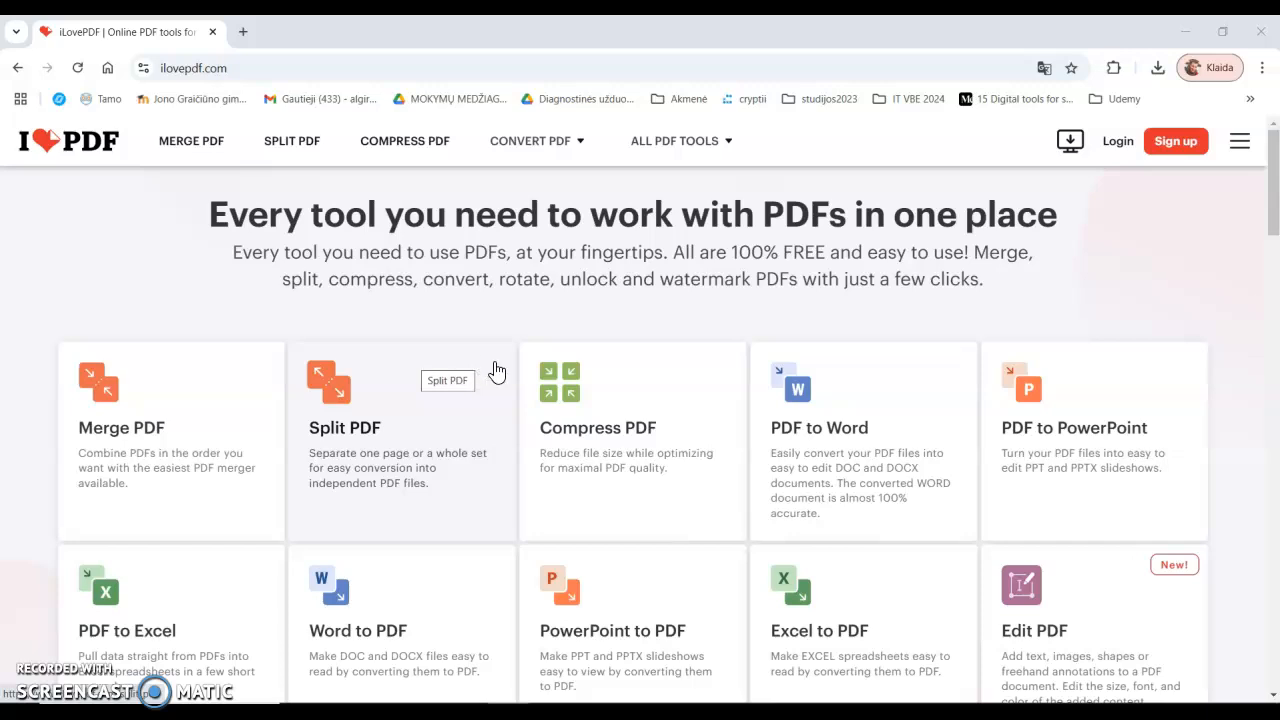
# Step: Load the PDF 2013-Europos-mozaika-28-ES-valstybes from the Europa folder into the Split PDF tool
pyautogui.scroll(-3, 540, 437)
pyautogui.scroll(-2, 540, 437)
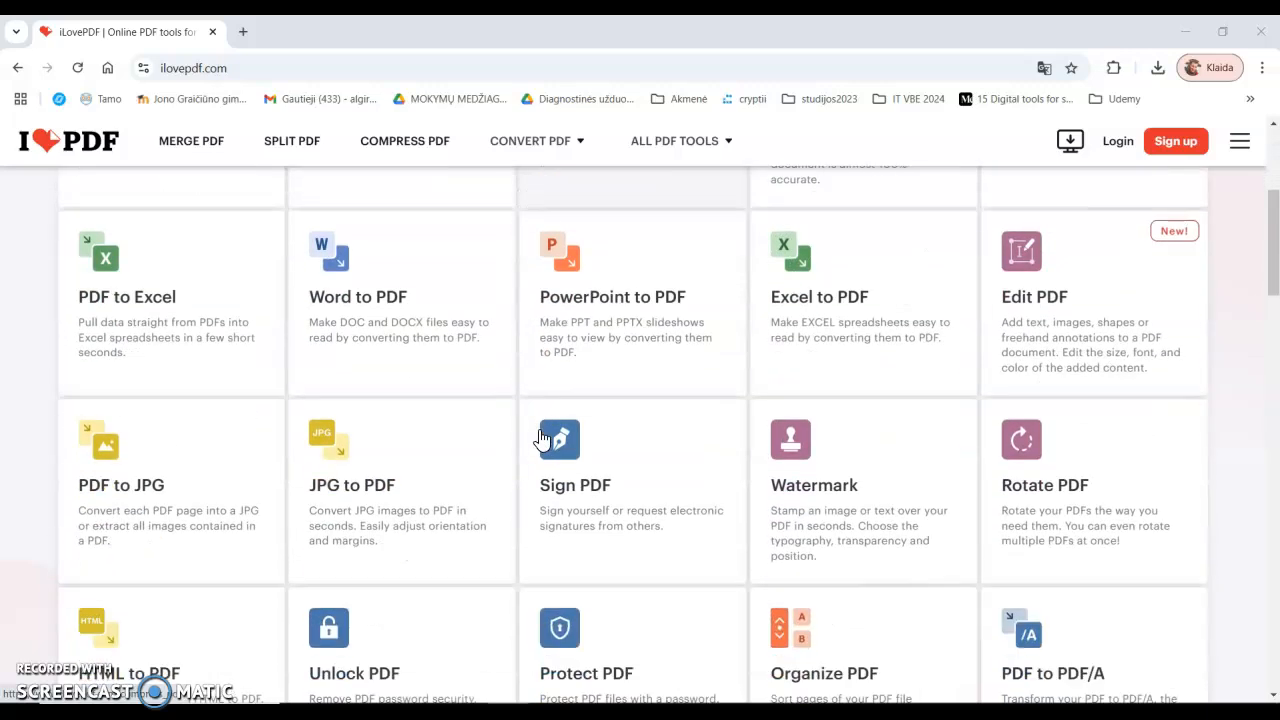
pyautogui.scroll(-4, 540, 437)
pyautogui.scroll(8, 541, 440)
pyautogui.scroll(1, 541, 440)
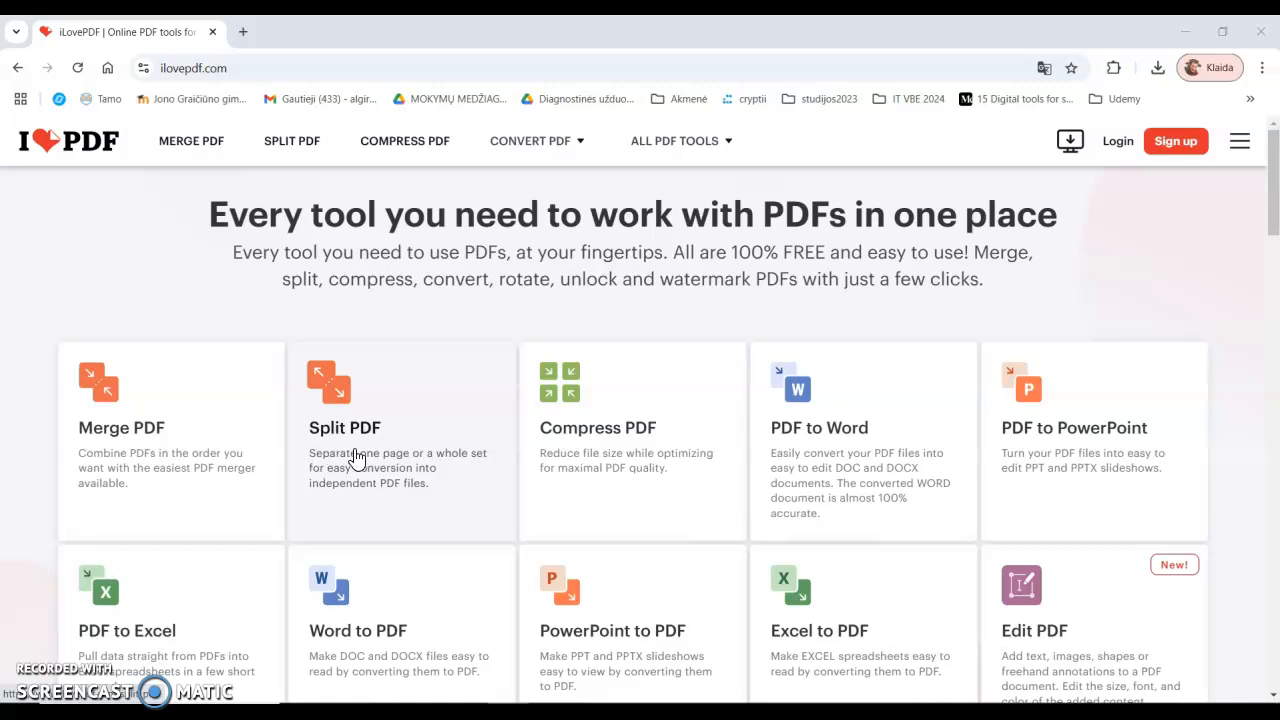
pyautogui.click(408, 430)
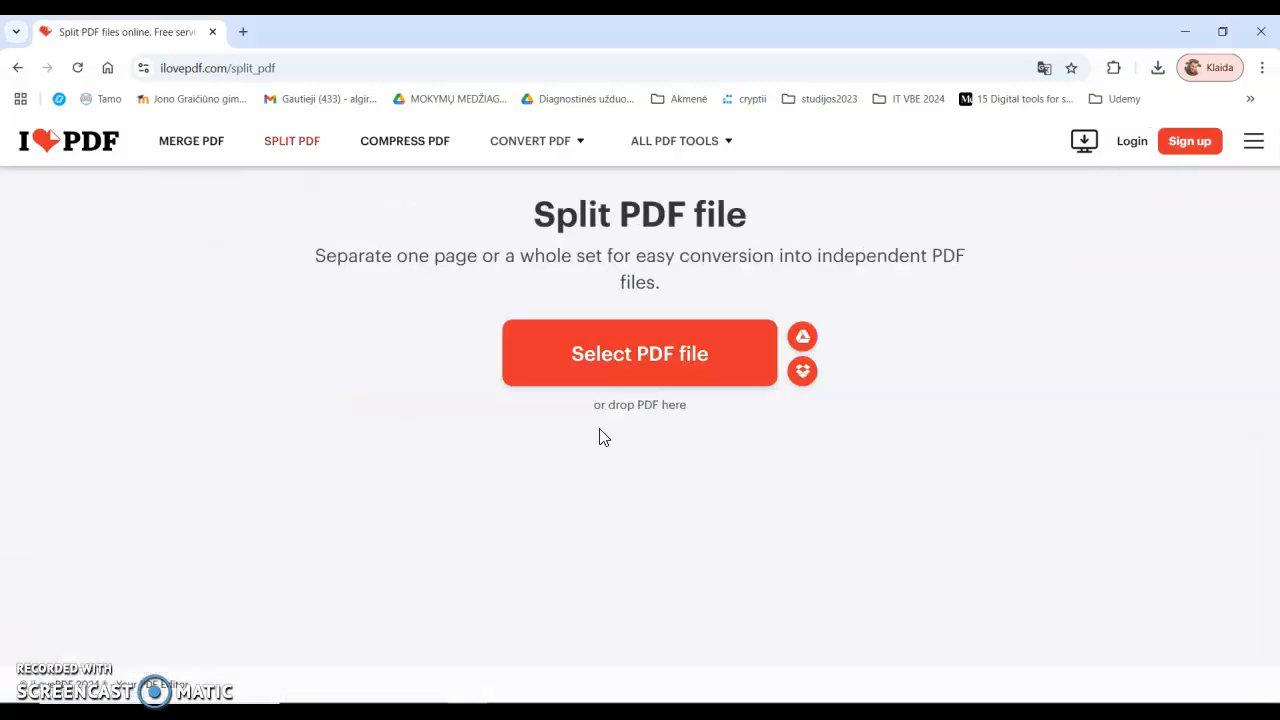
pyautogui.click(617, 363)
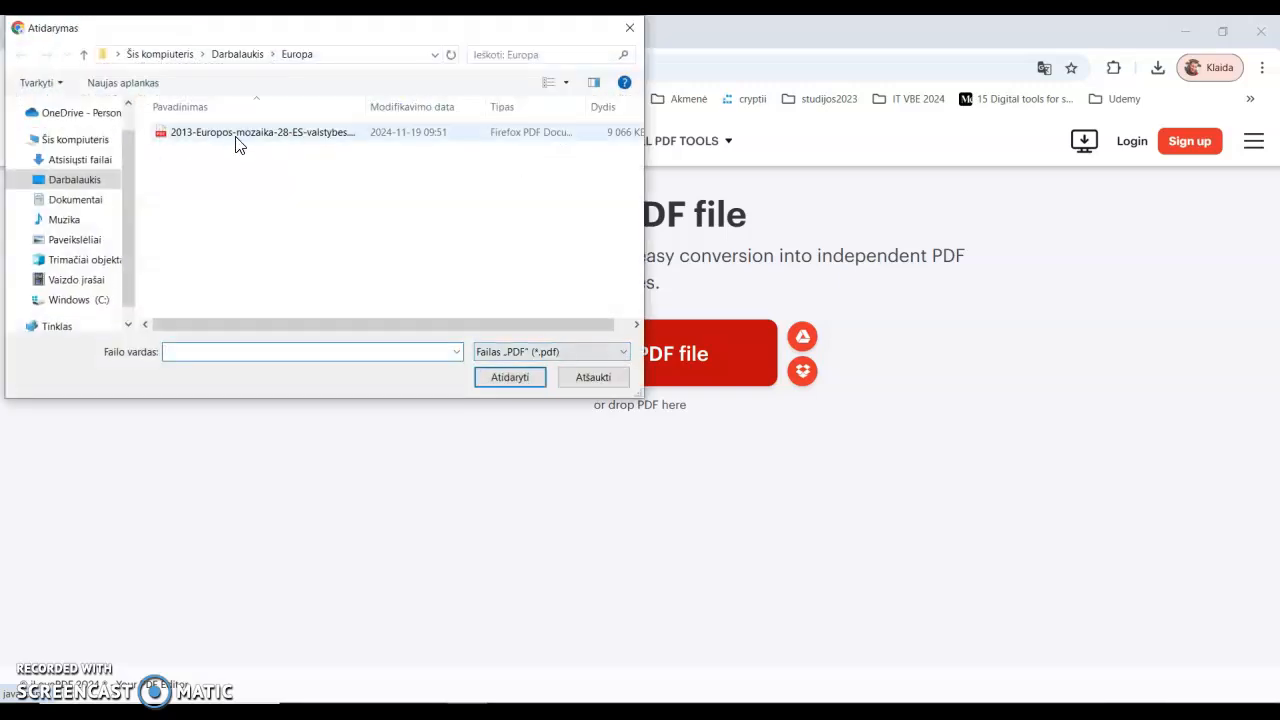
pyautogui.click(237, 134)
pyautogui.click(515, 381)
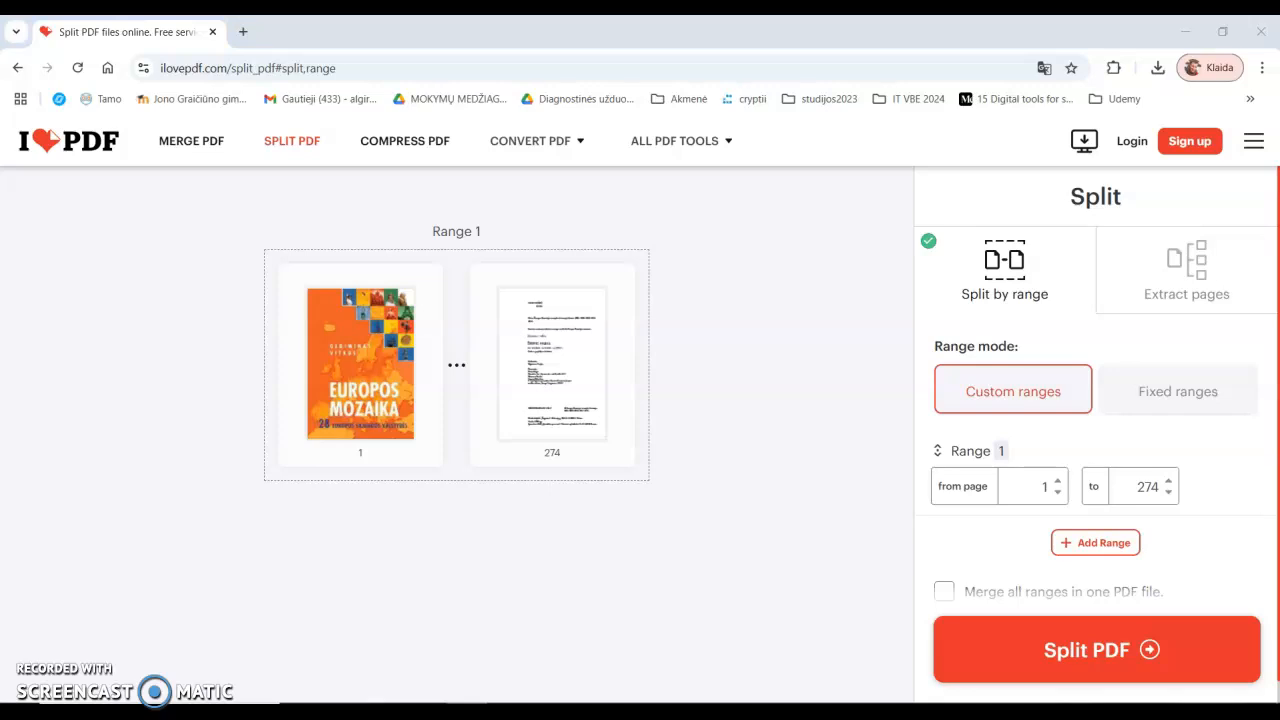
# Step: Switch to the book open in Firefox and examine its table of contents for the Lietuva chapter
pyautogui.click(390, 713)
pyautogui.scroll(-15, 608, 397)
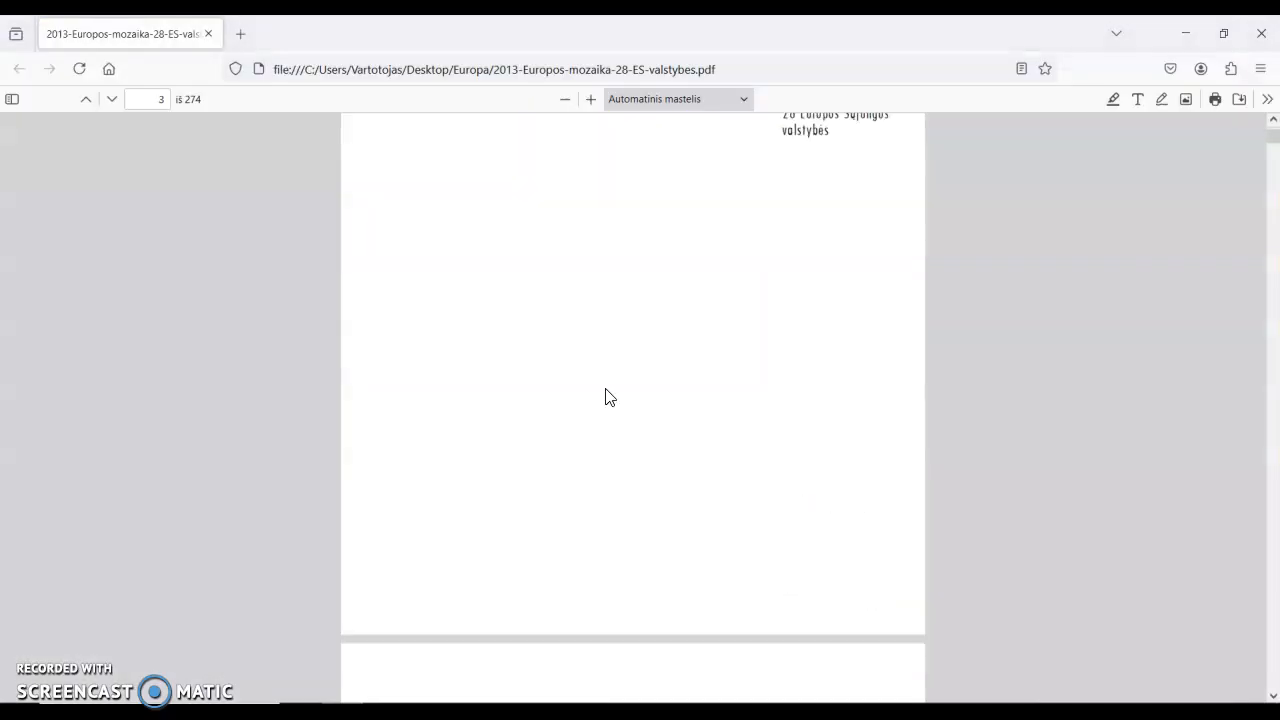
pyautogui.scroll(-10, 605, 397)
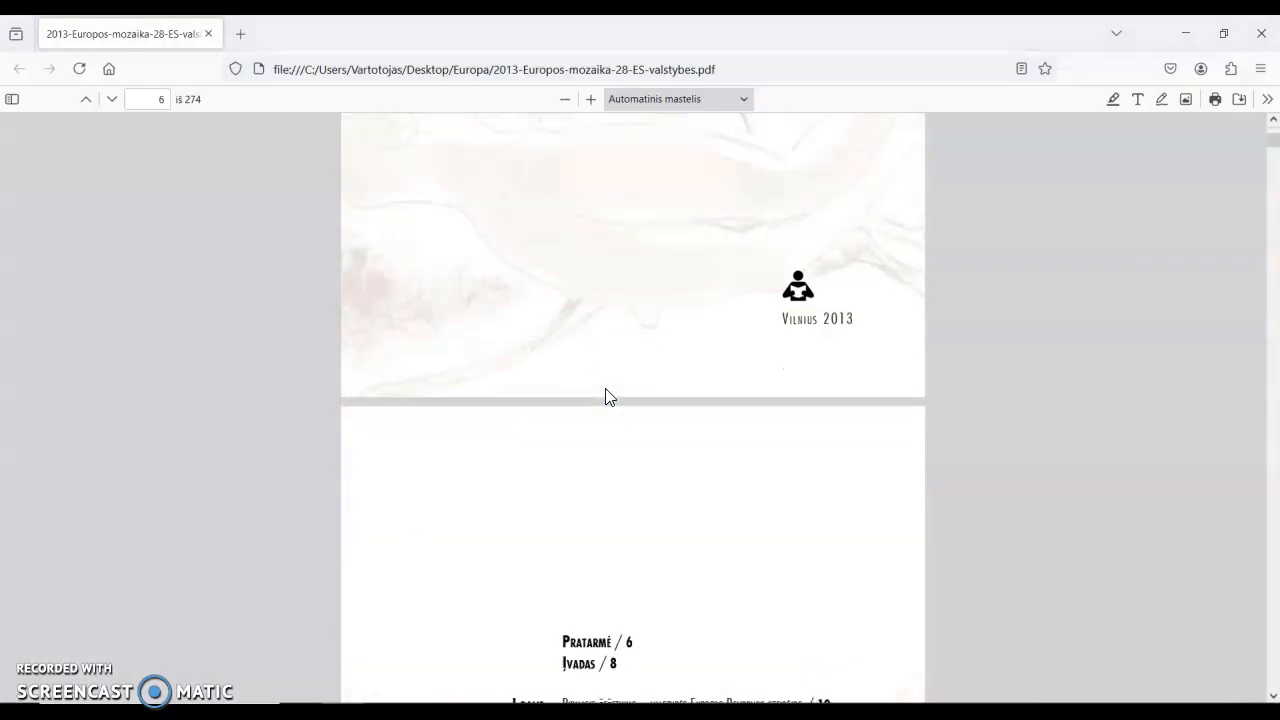
pyautogui.scroll(4, 605, 397)
pyautogui.scroll(-7, 605, 397)
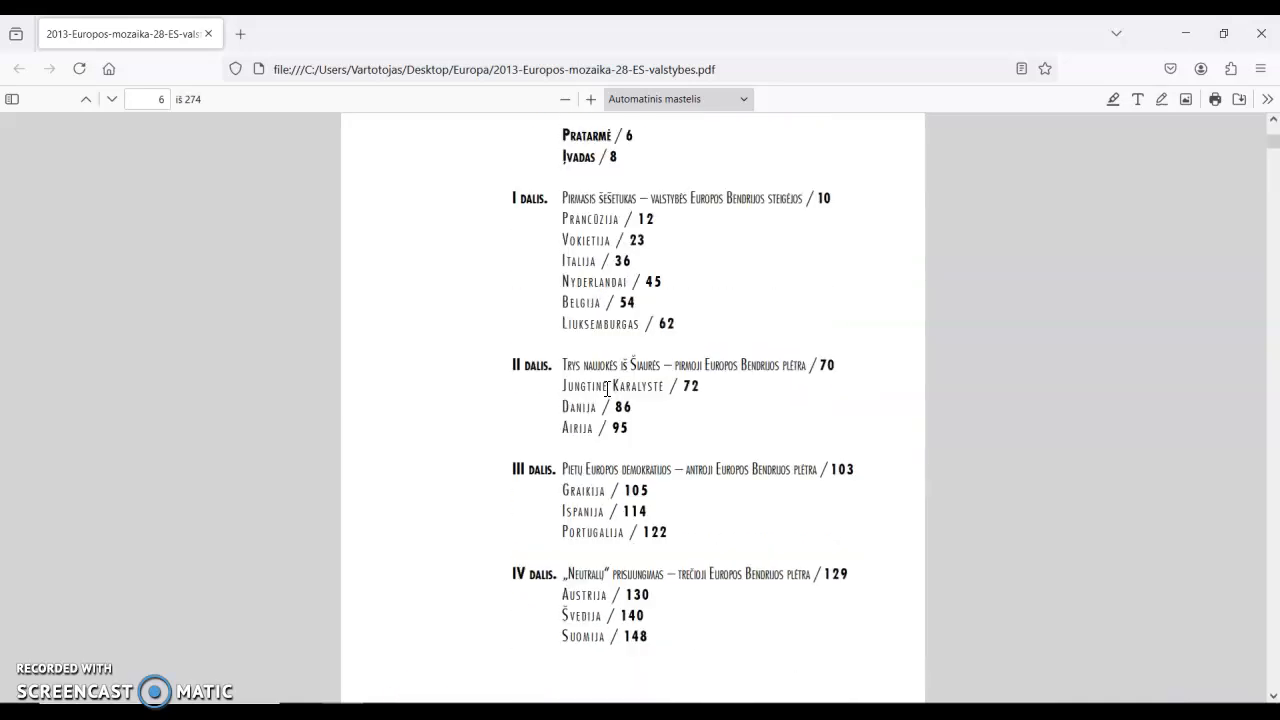
pyautogui.scroll(-1, 605, 397)
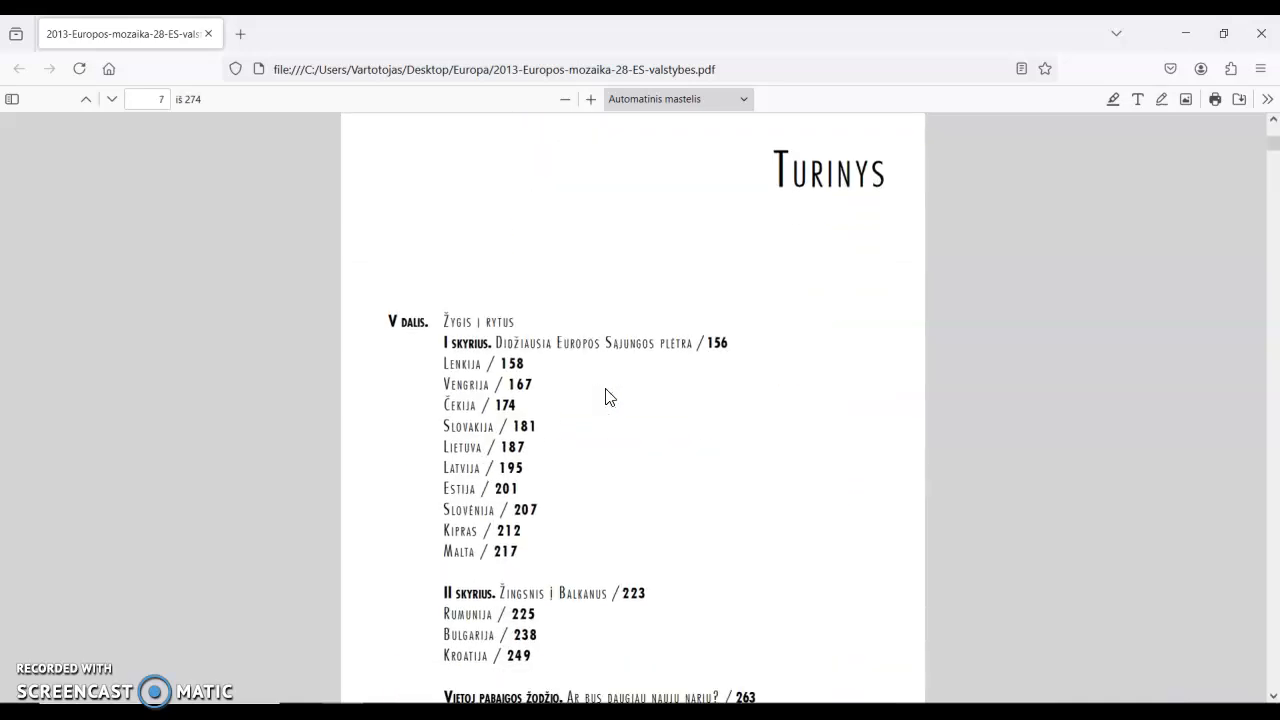
pyautogui.scroll(-1, 605, 397)
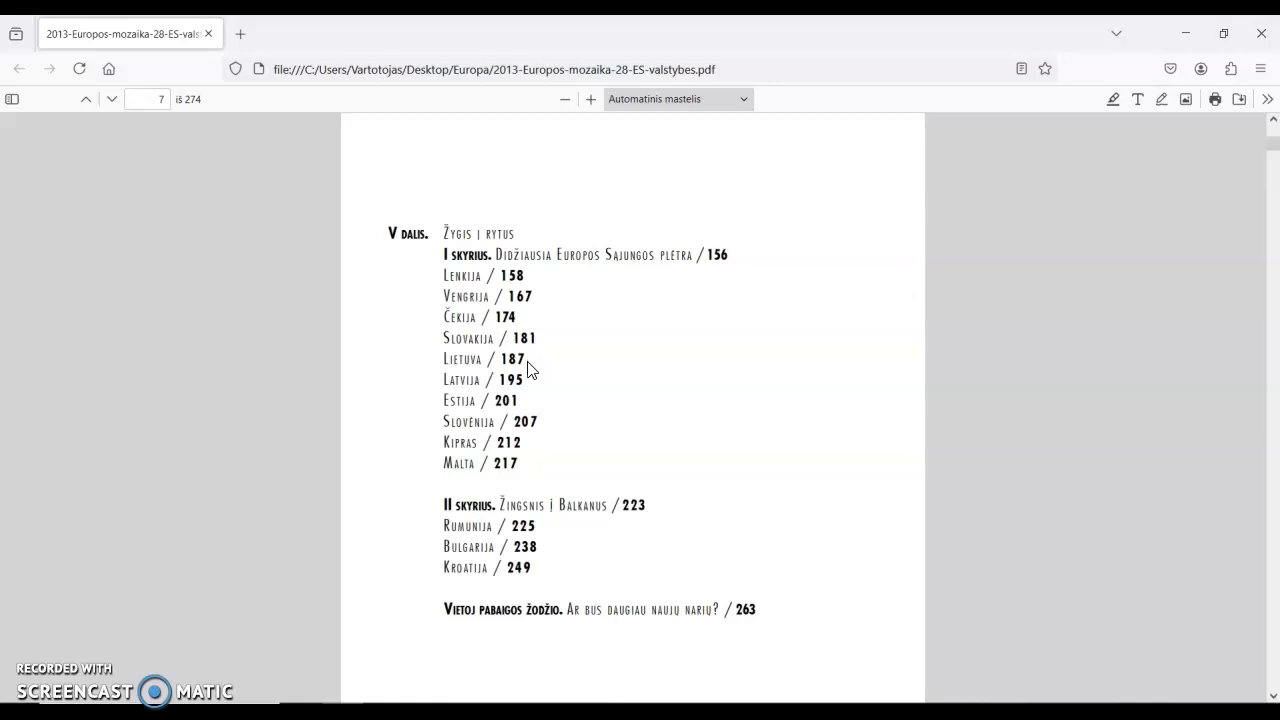
# Step: Find the Lietuva chapter's opening page in the book and check its PDF page number
pyautogui.moveTo(1274, 146); pyautogui.dragTo(1274, 503)
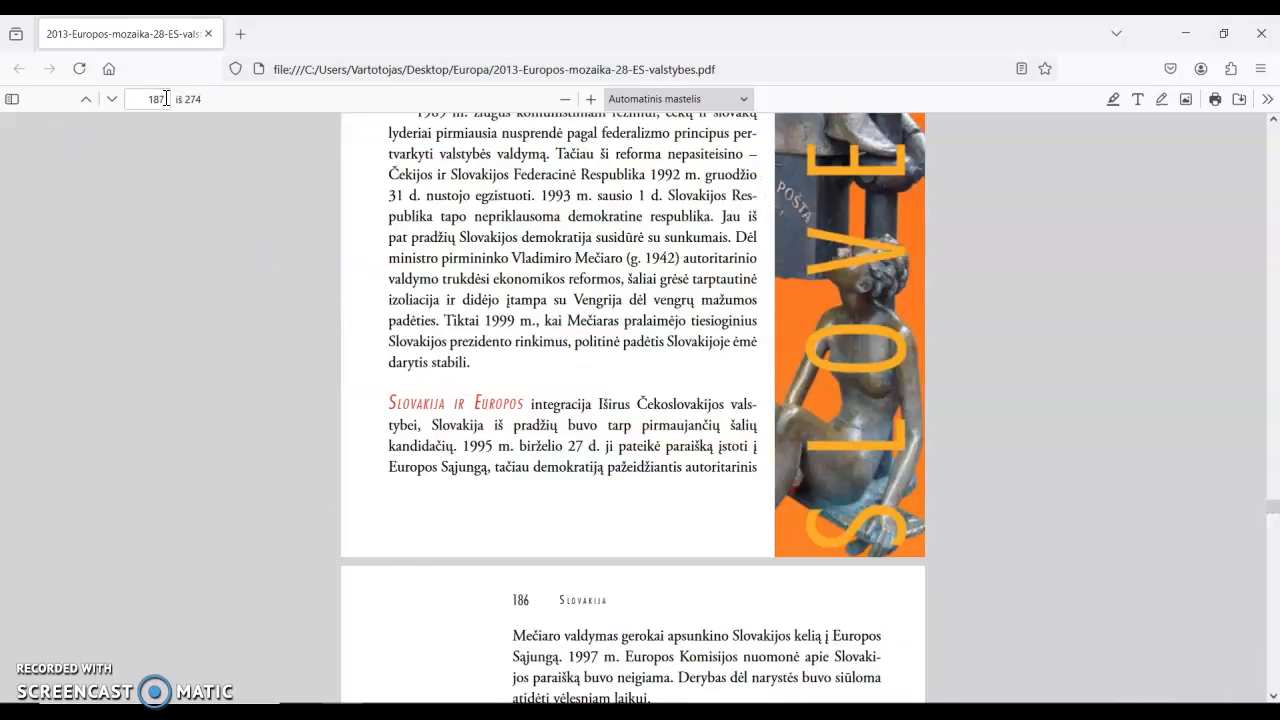
pyautogui.scroll(-2, 560, 420)
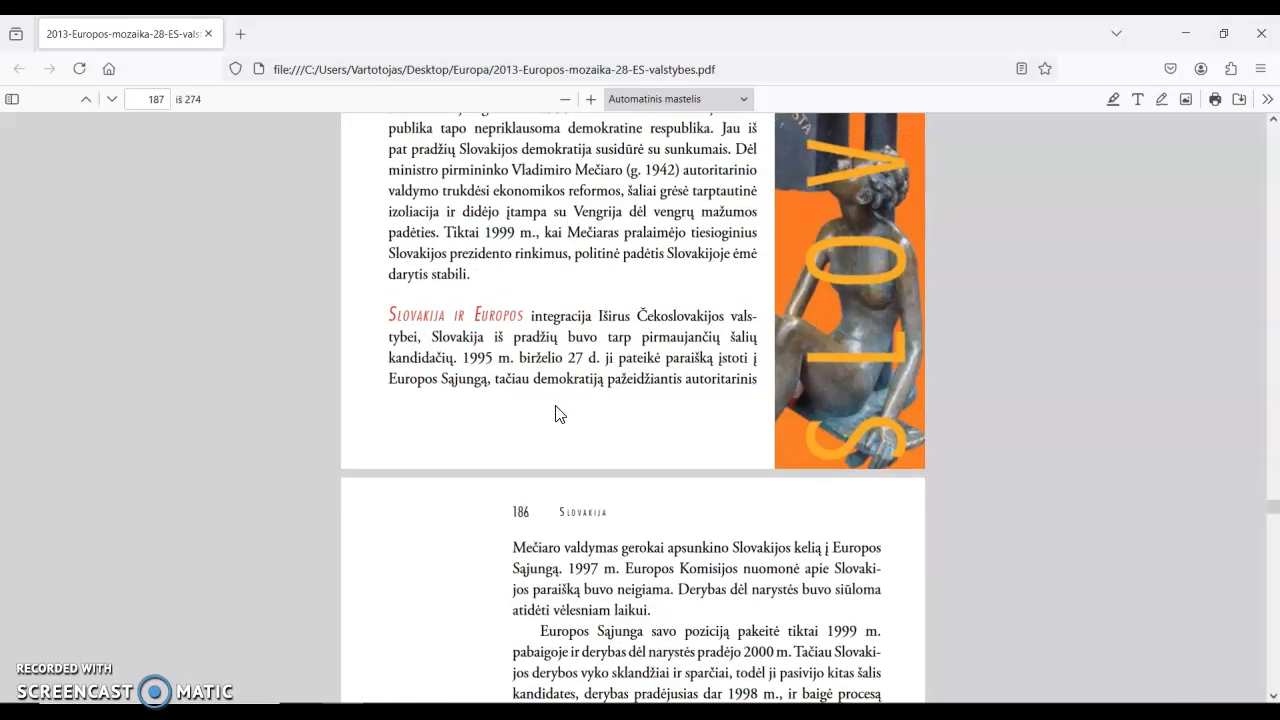
pyautogui.scroll(-10, 508, 350)
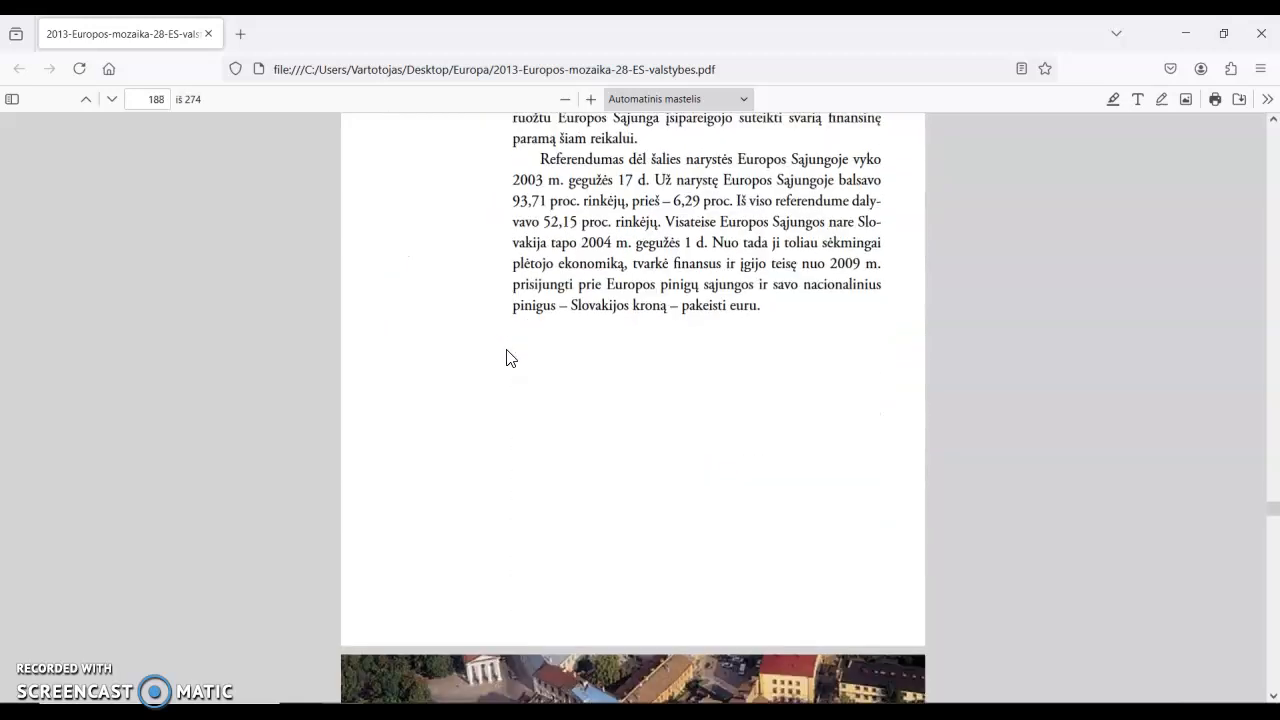
pyautogui.scroll(-8, 507, 350)
pyautogui.scroll(5, 507, 349)
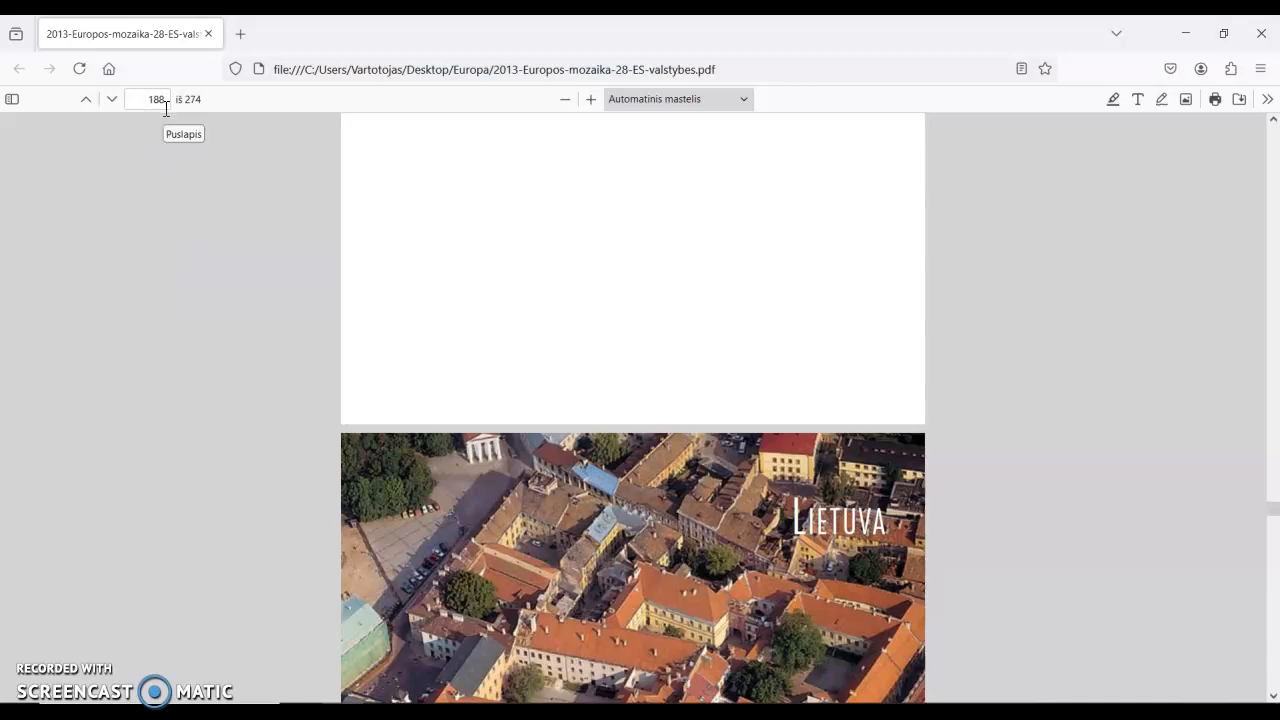
pyautogui.scroll(-5, 329, 202)
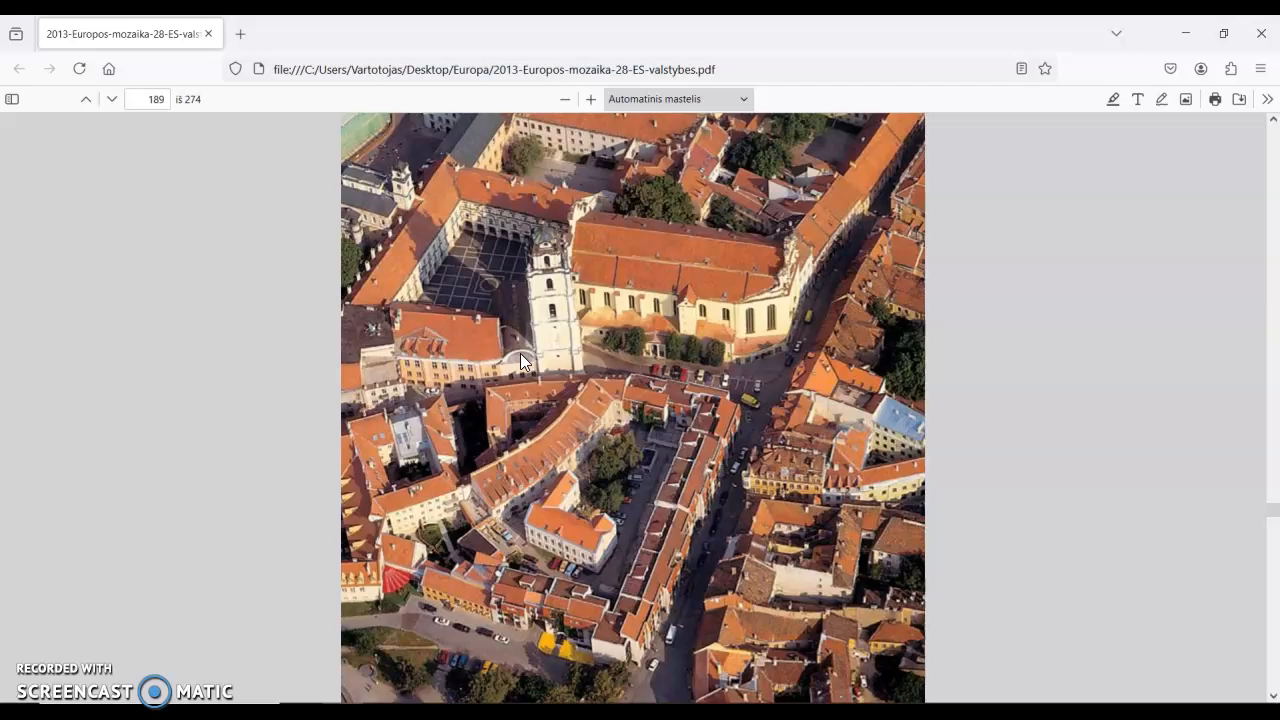
pyautogui.scroll(-5, 506, 301)
pyautogui.scroll(3, 512, 304)
# Step: Read through the Lietuva chapter to find its last page before the Latvija chapter
pyautogui.scroll(-15, 513, 305)
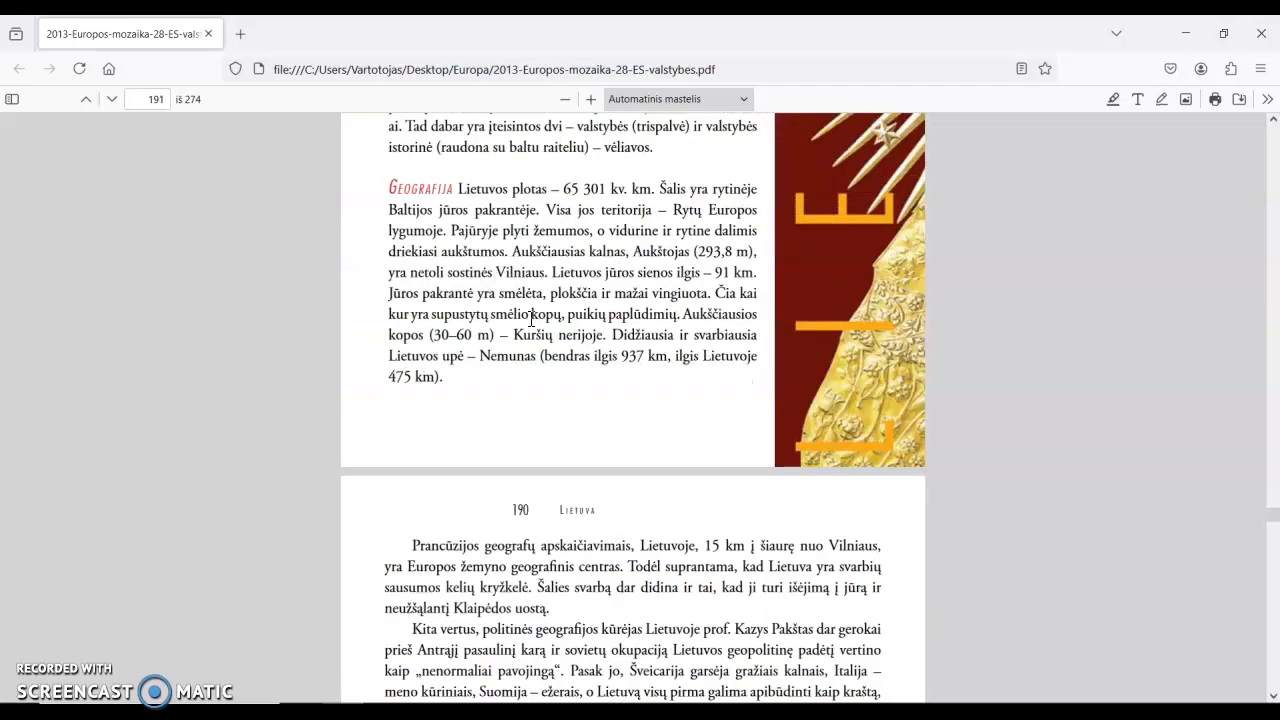
pyautogui.scroll(-20, 531, 318)
pyautogui.scroll(-20, 538, 318)
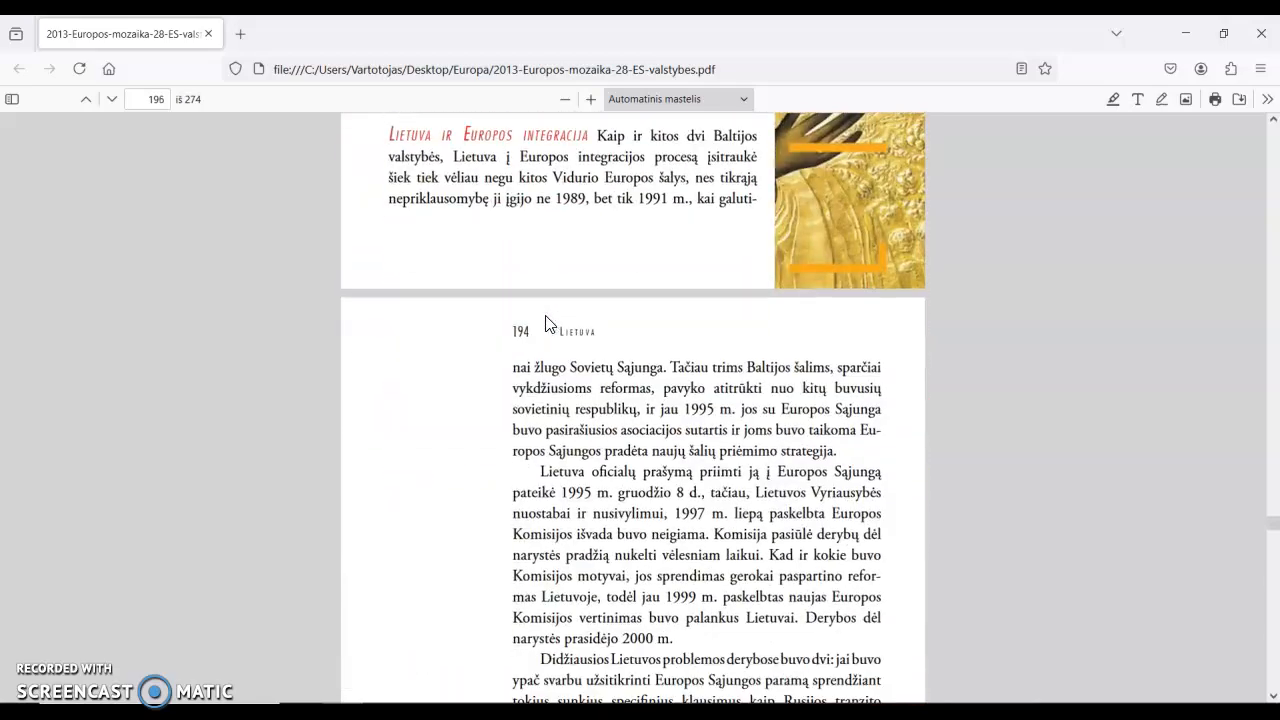
pyautogui.scroll(-12, 546, 322)
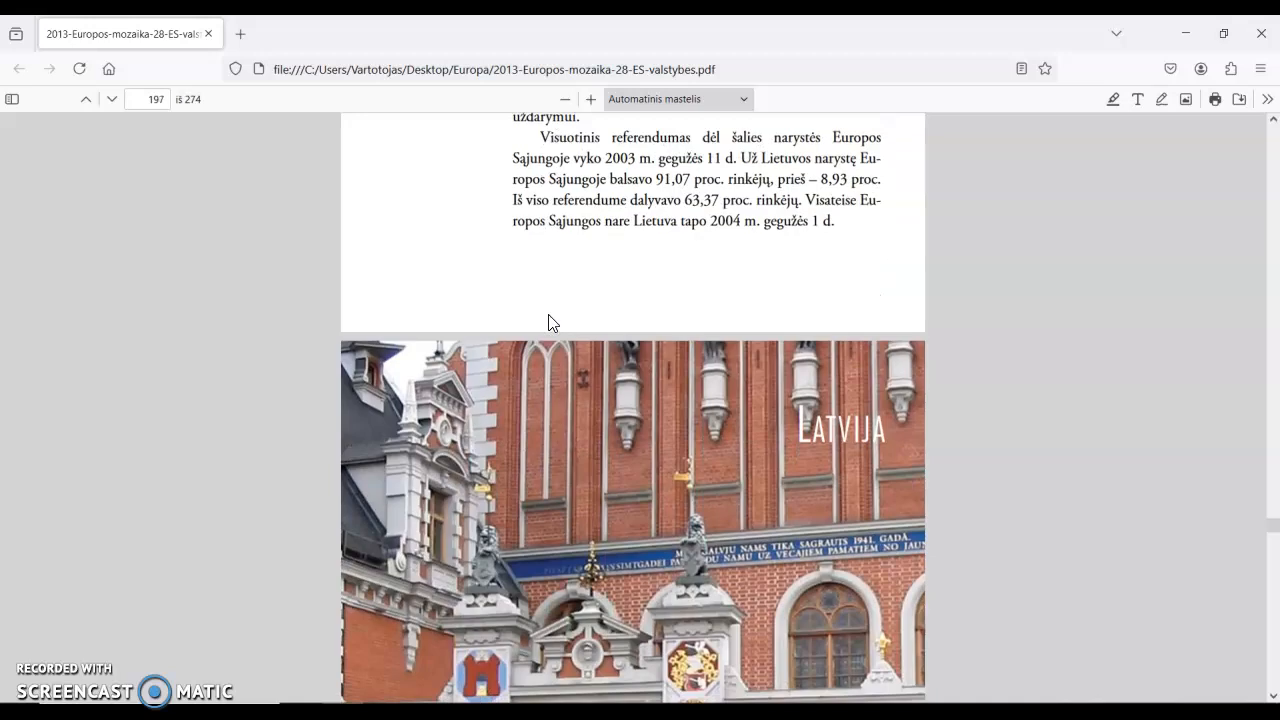
pyautogui.scroll(5, 548, 322)
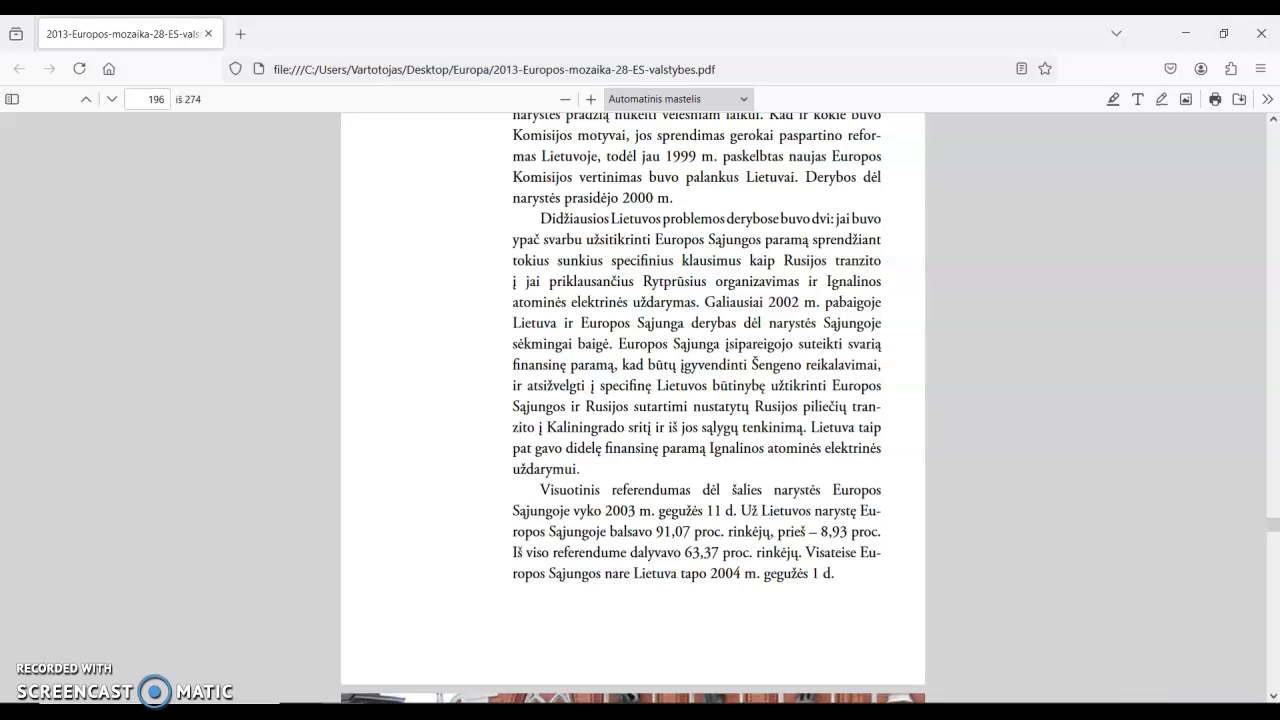
# Step: Return to iLovePDF in Chrome and set the custom split range from page 189 to page 196
pyautogui.click(343, 703)
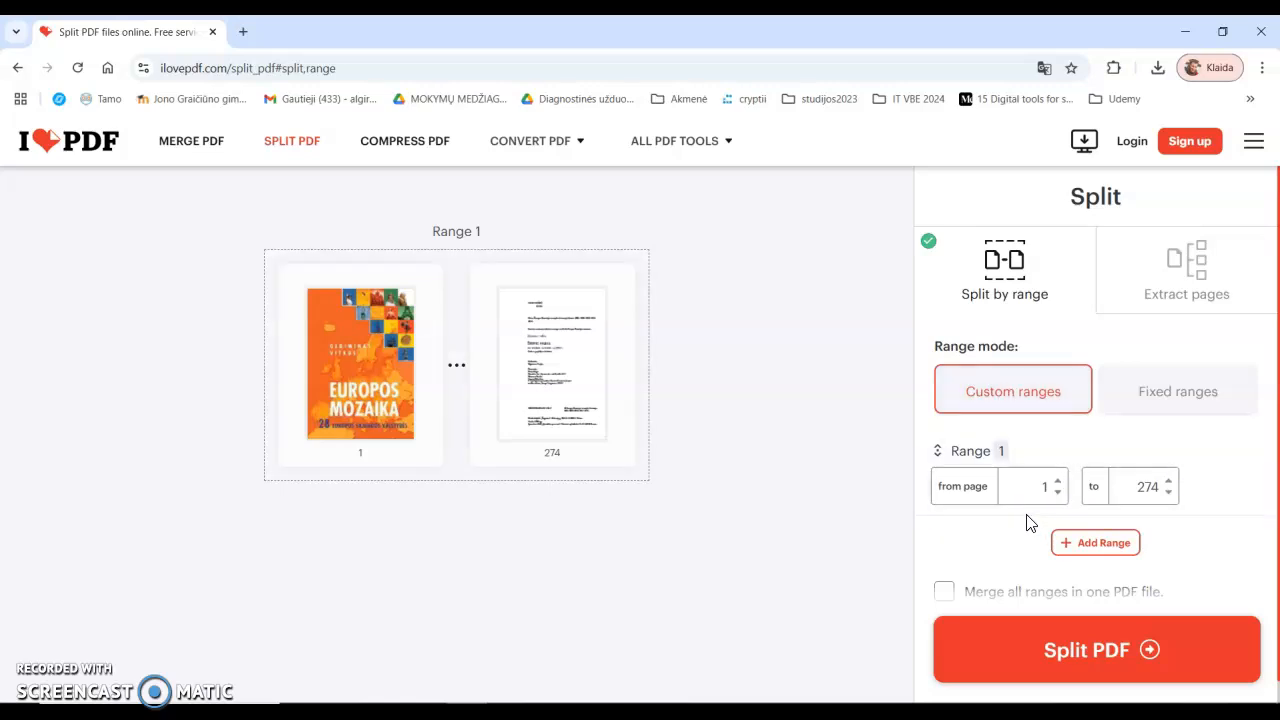
pyautogui.doubleClick(1046, 490)
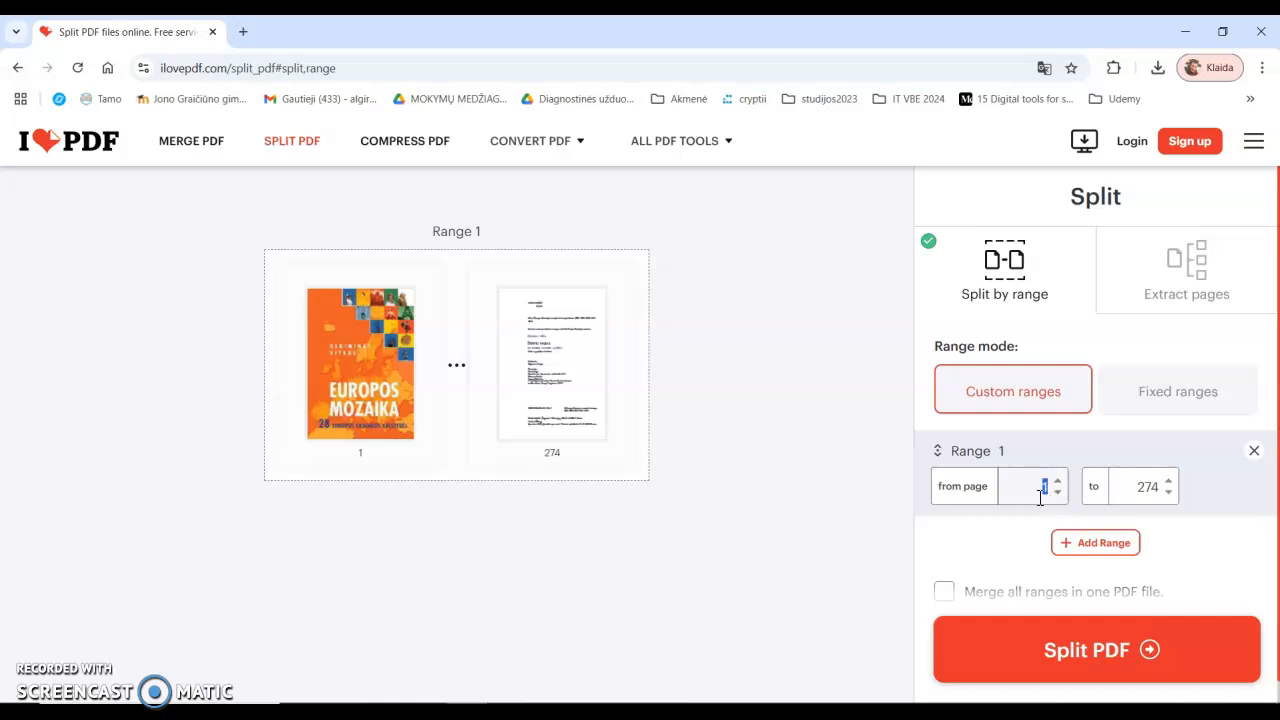
pyautogui.write('189')
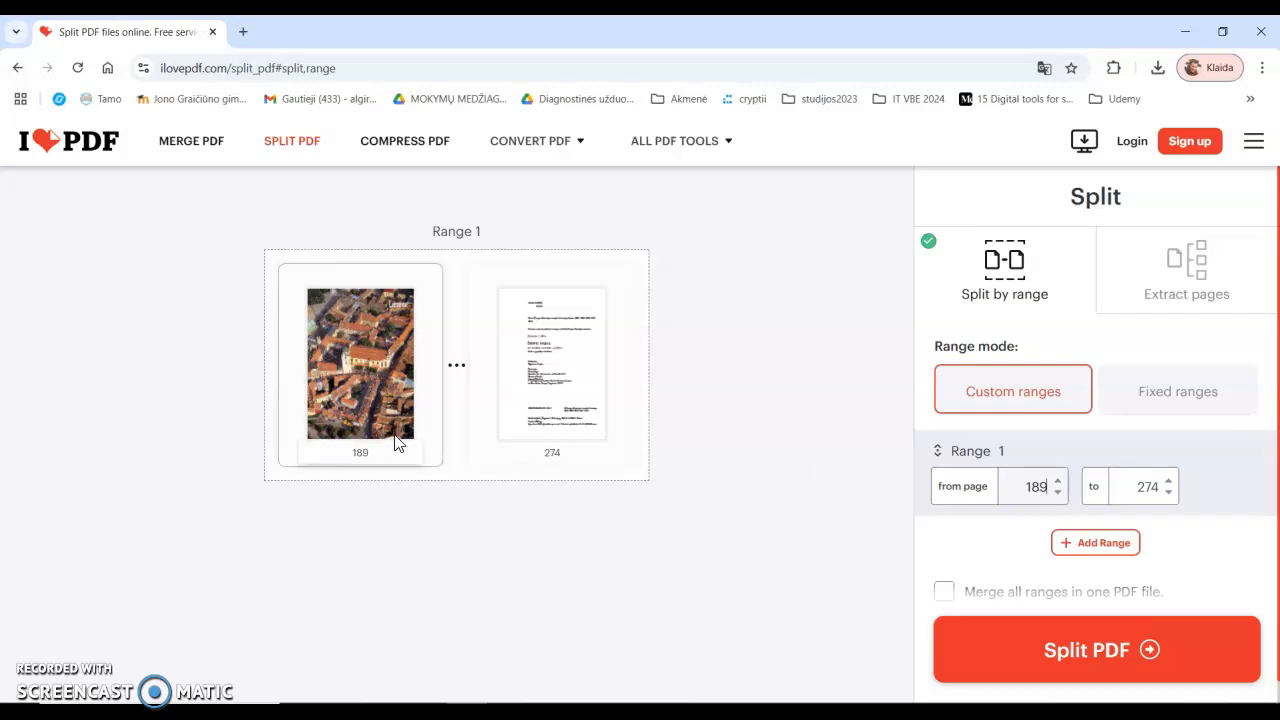
pyautogui.click(1145, 487)
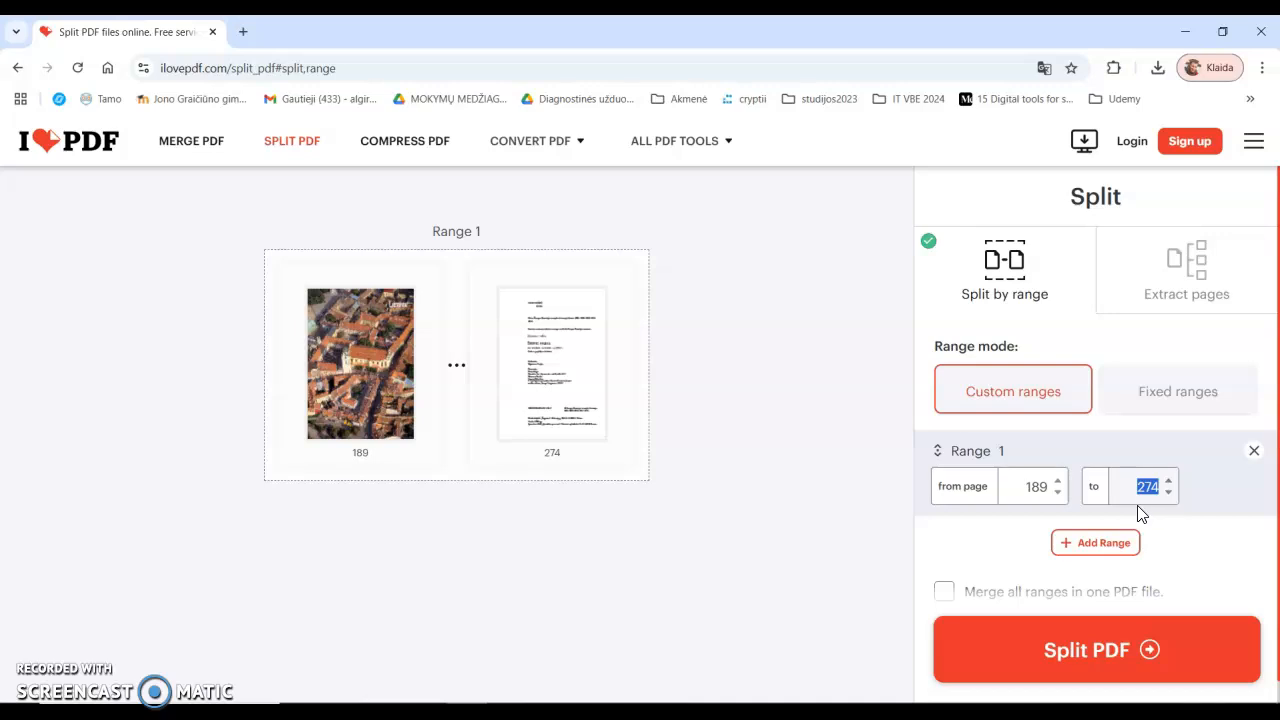
pyautogui.write('196')
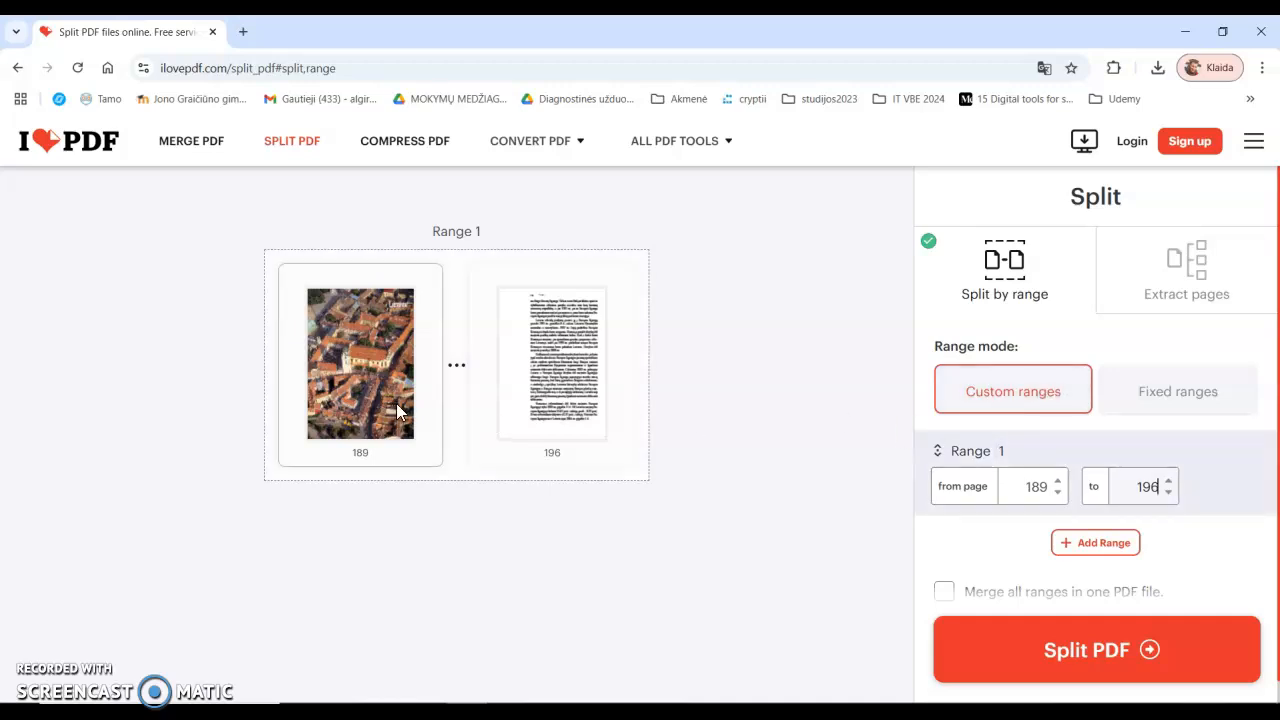
# Step: Split the PDF by the defined range and save the downloaded result in the Europa folder
pyautogui.click(1086, 660)
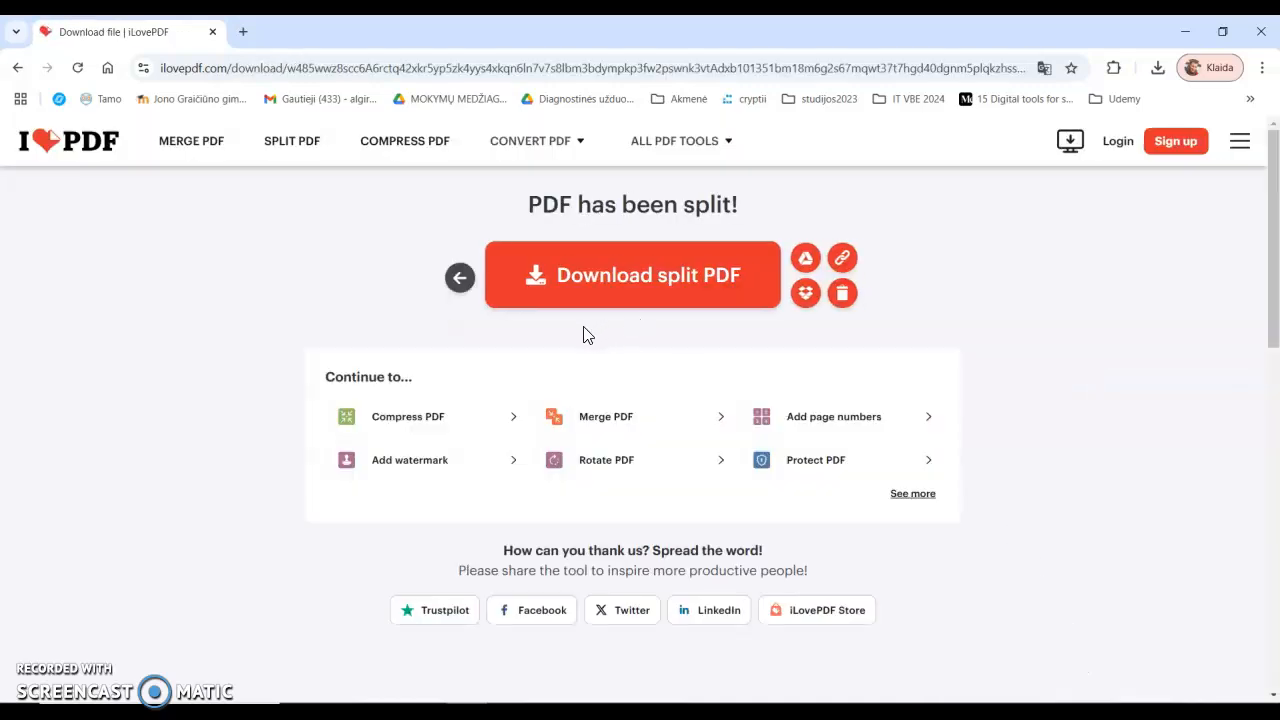
pyautogui.click(594, 289)
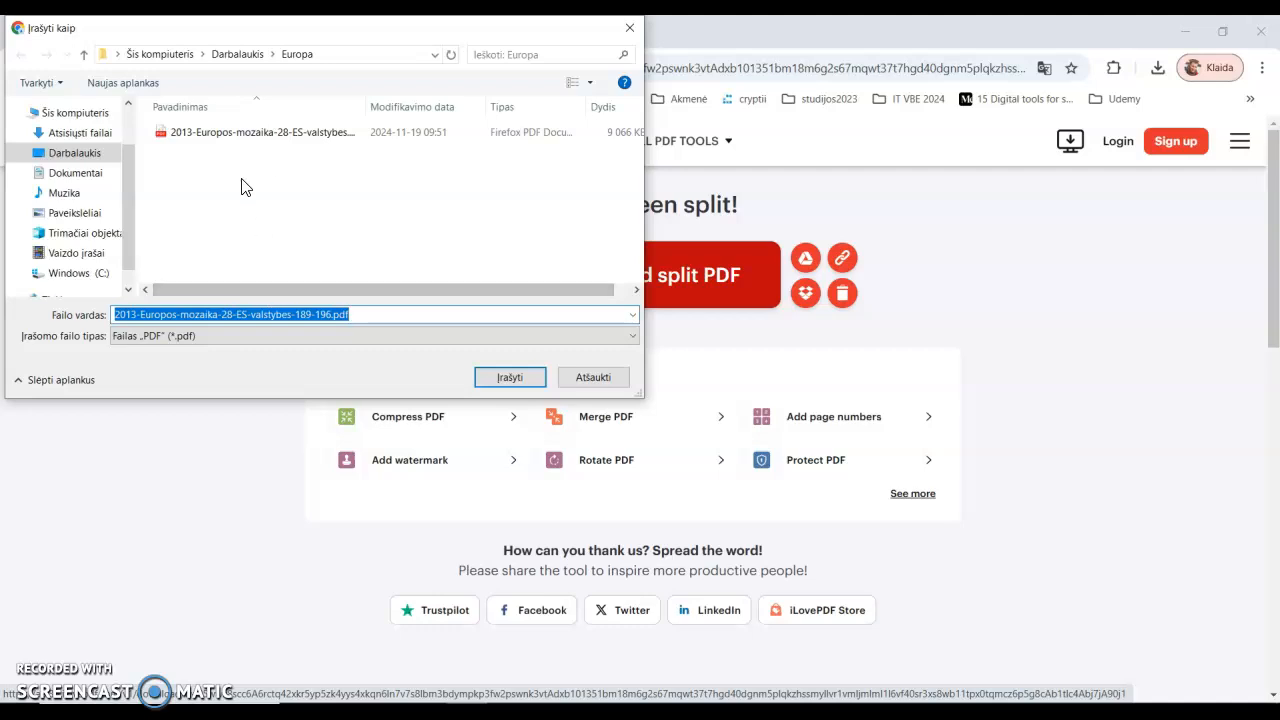
pyautogui.click(501, 386)
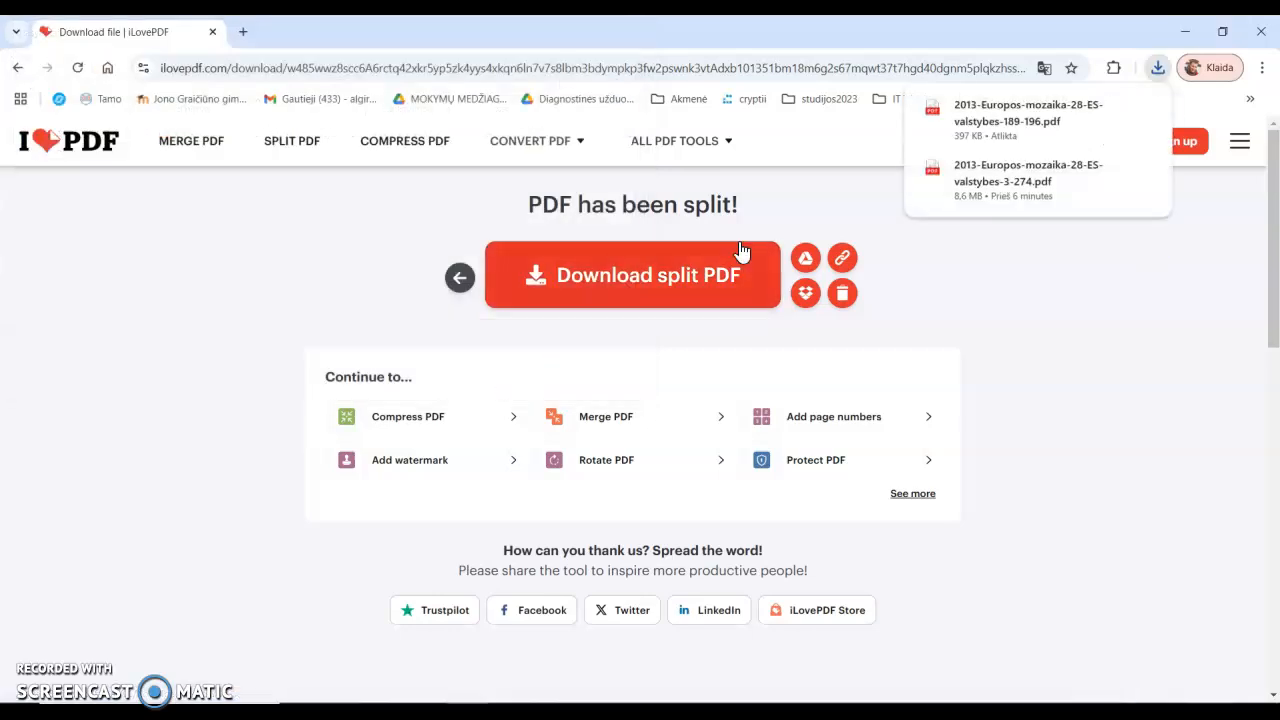
# Step: Open the downloaded split PDF and review its pages for the complete Lietuva chapter
pyautogui.click(985, 130)
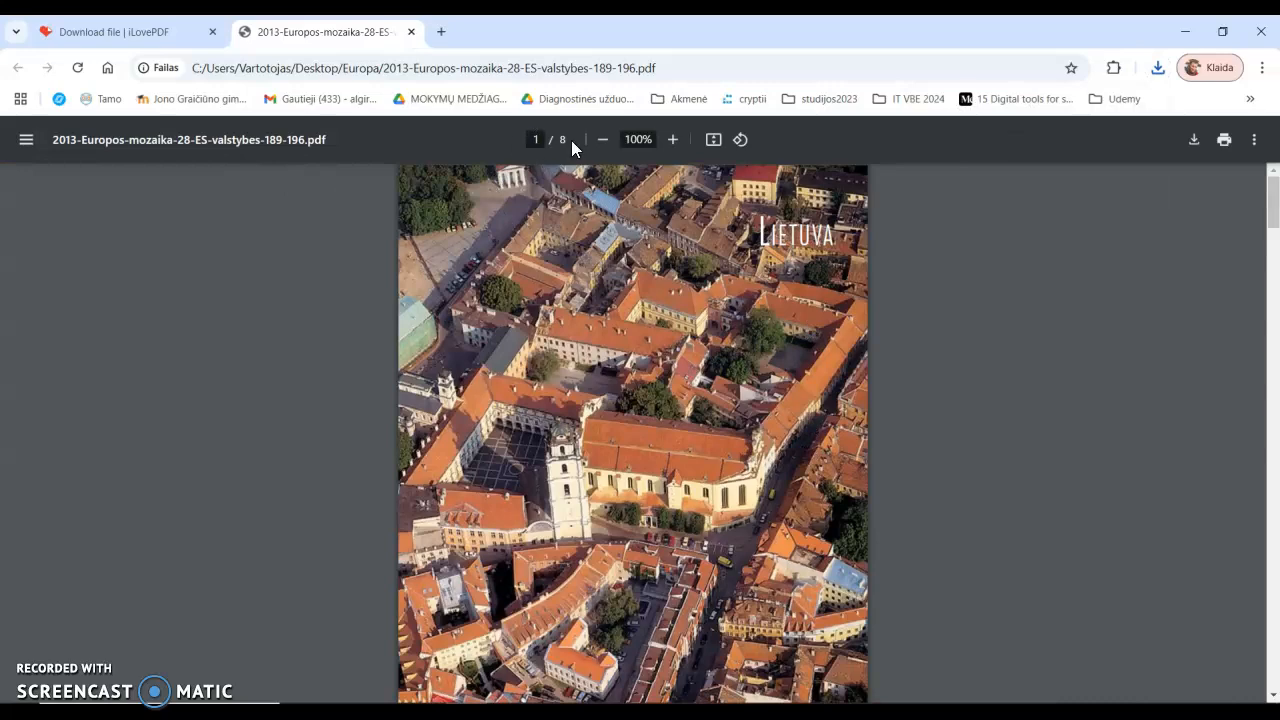
pyautogui.scroll(-15, 785, 342)
pyautogui.scroll(-20, 791, 341)
pyautogui.scroll(-8, 798, 342)
pyautogui.scroll(3, 800, 346)
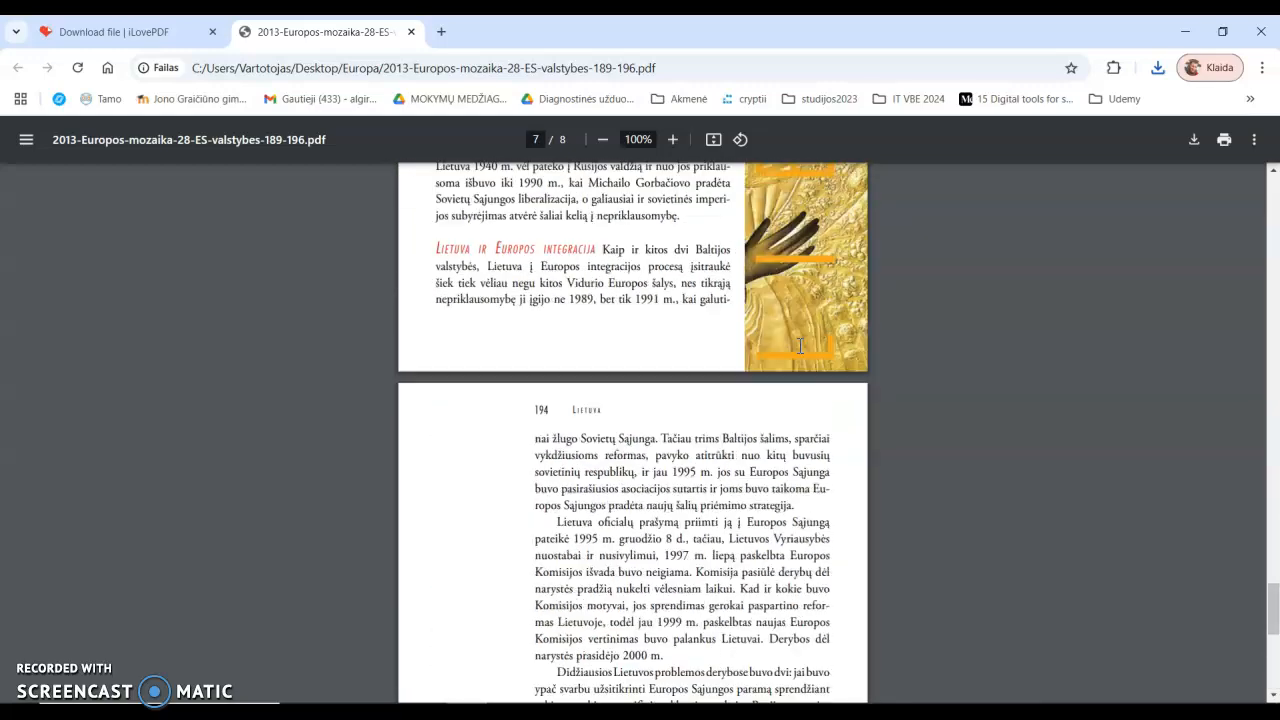
pyautogui.scroll(7, 798, 346)
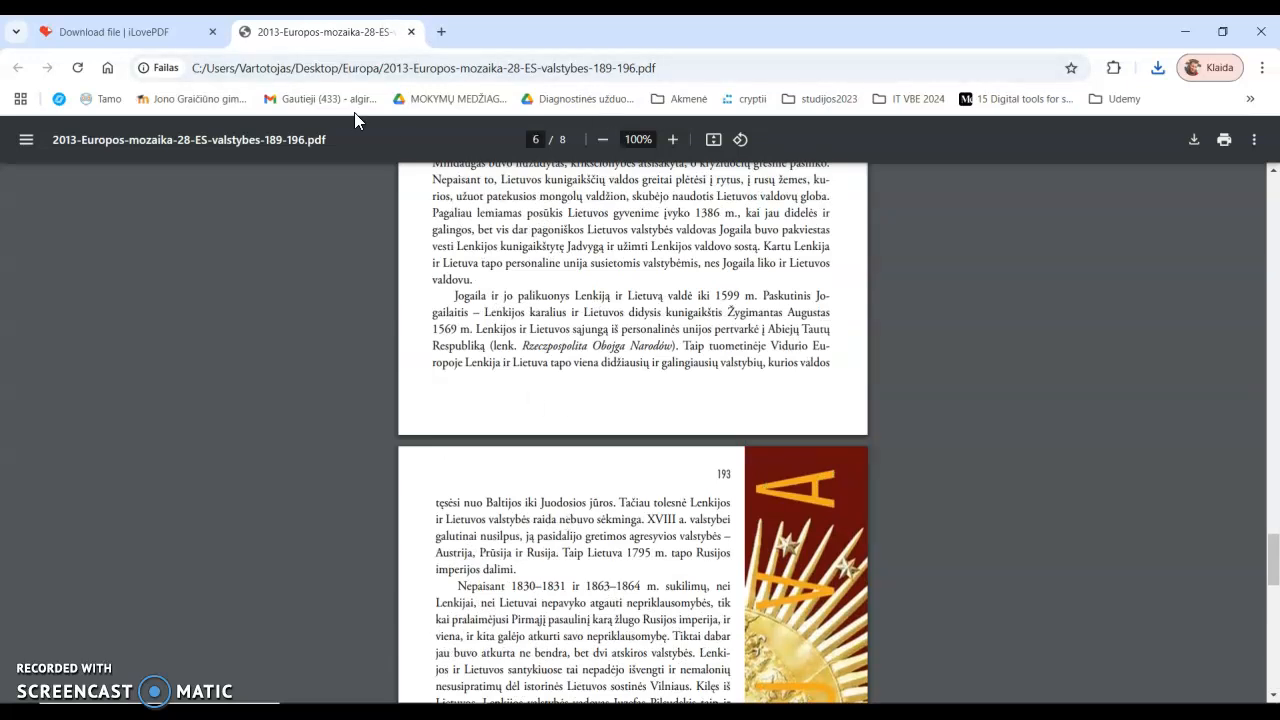
# Step: Return to iLovePDF in Chrome, start a new Split PDF job and load 2013-Europos-mozaika-28-ES-valstybes.pdf from the Europa folder
pyautogui.click(165, 35)
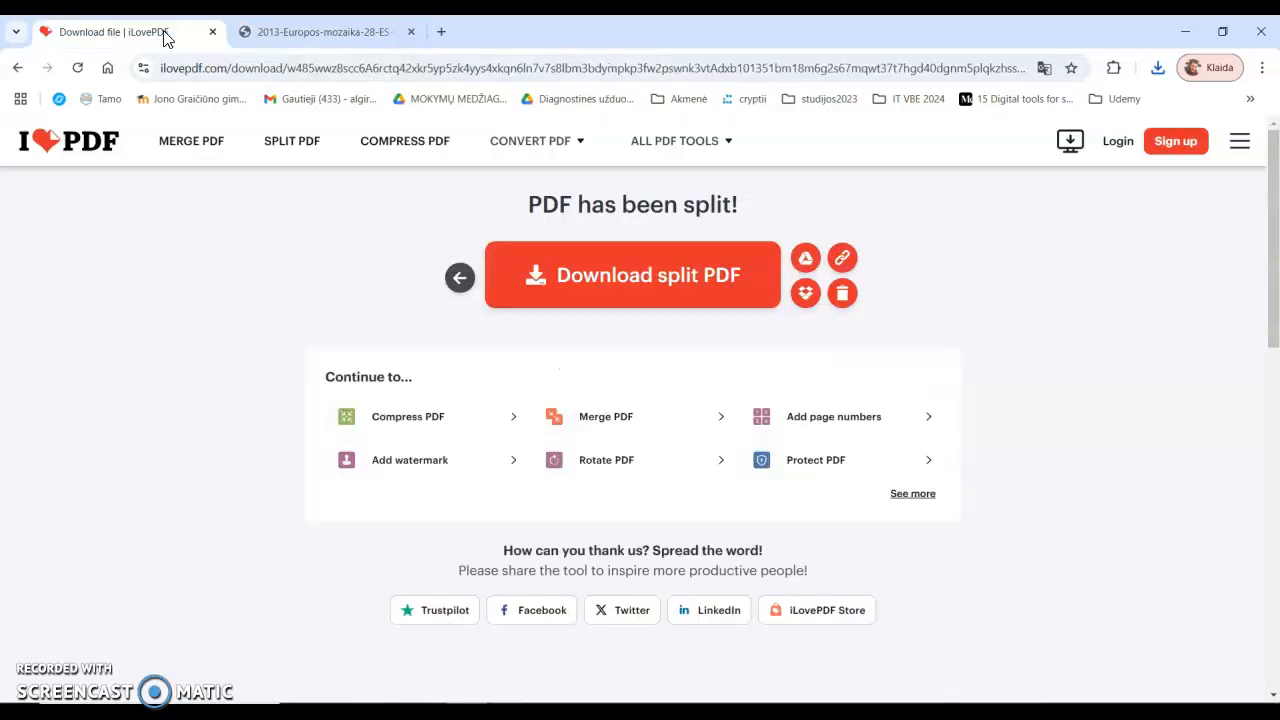
pyautogui.click(92, 148)
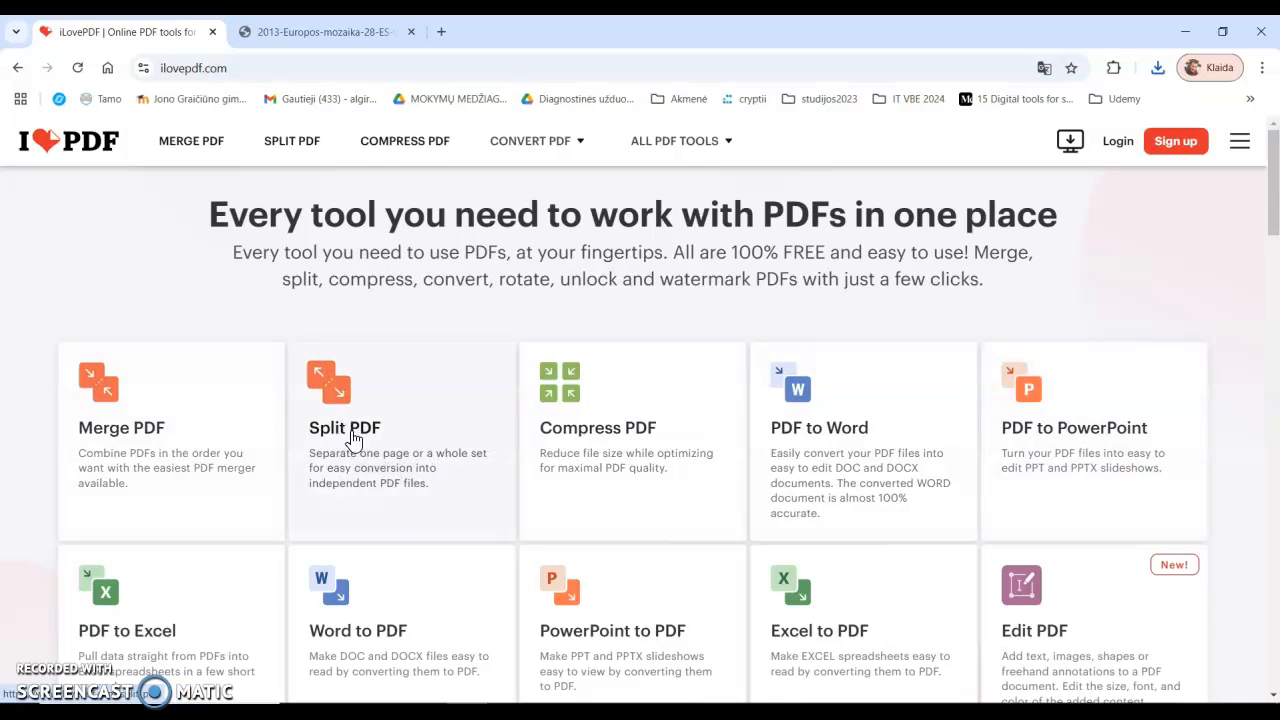
pyautogui.click(353, 440)
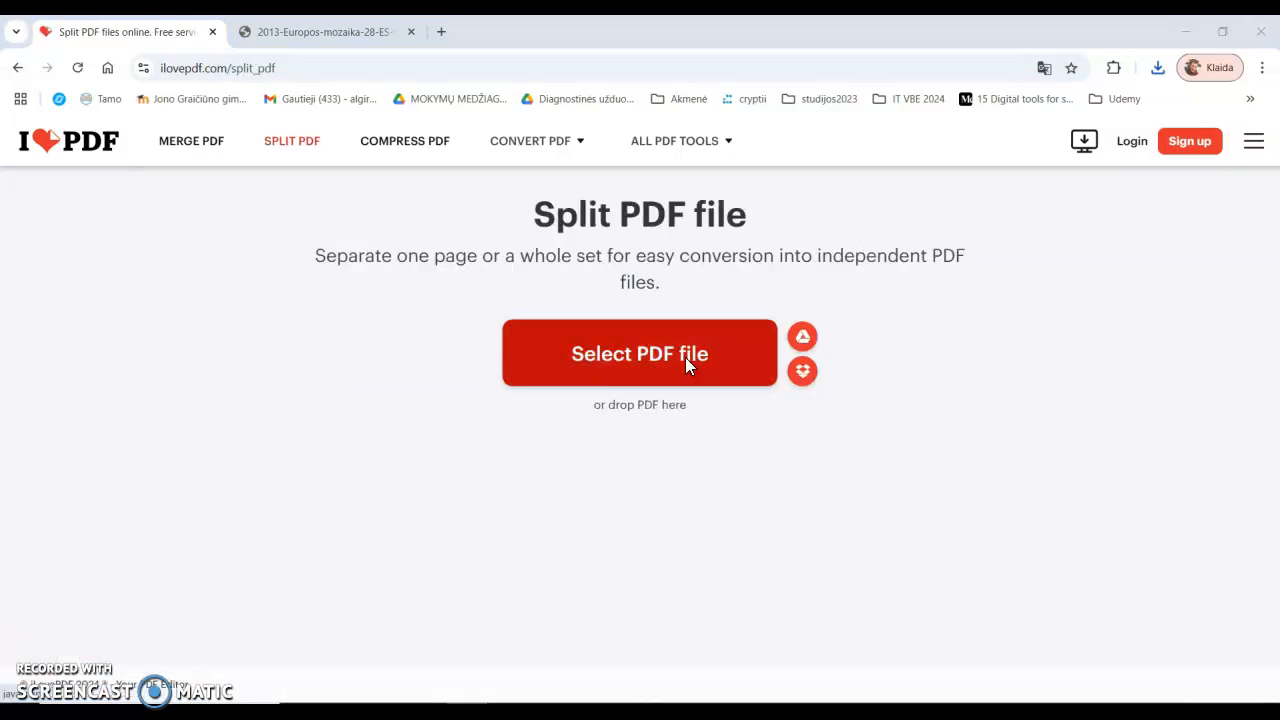
pyautogui.click(685, 357)
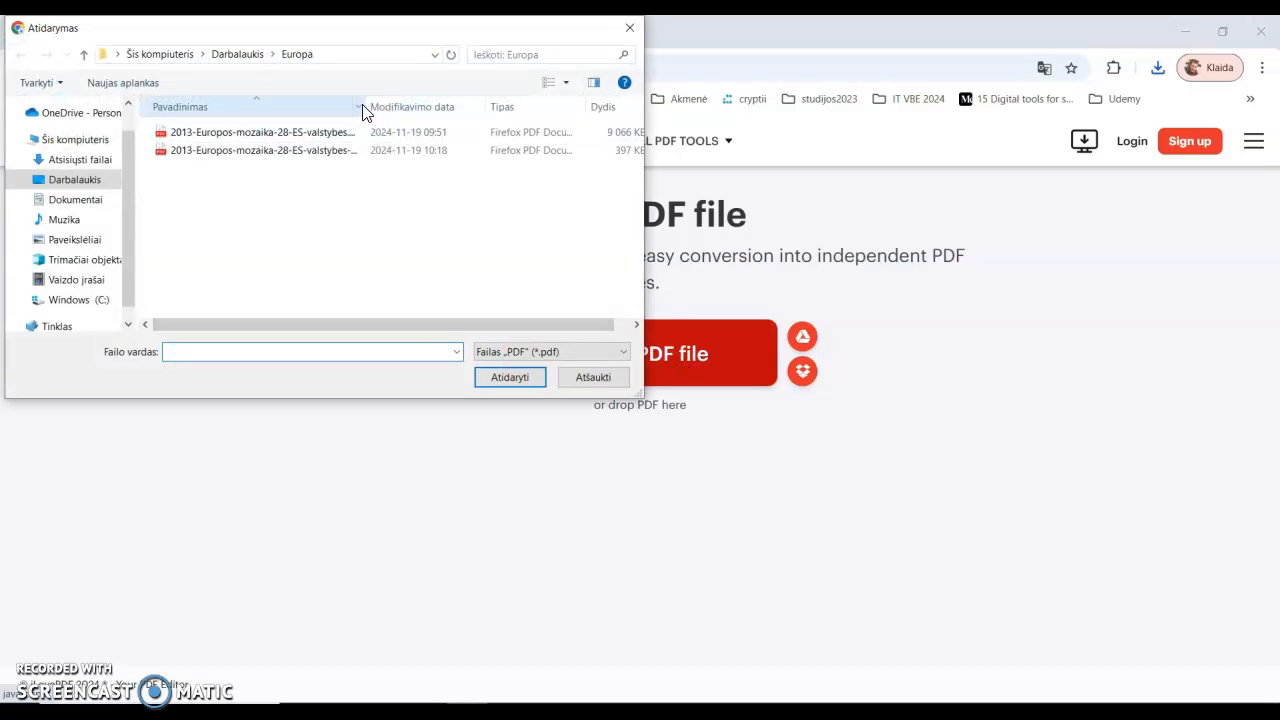
pyautogui.moveTo(366, 106); pyautogui.dragTo(458, 112)
pyautogui.click(327, 138)
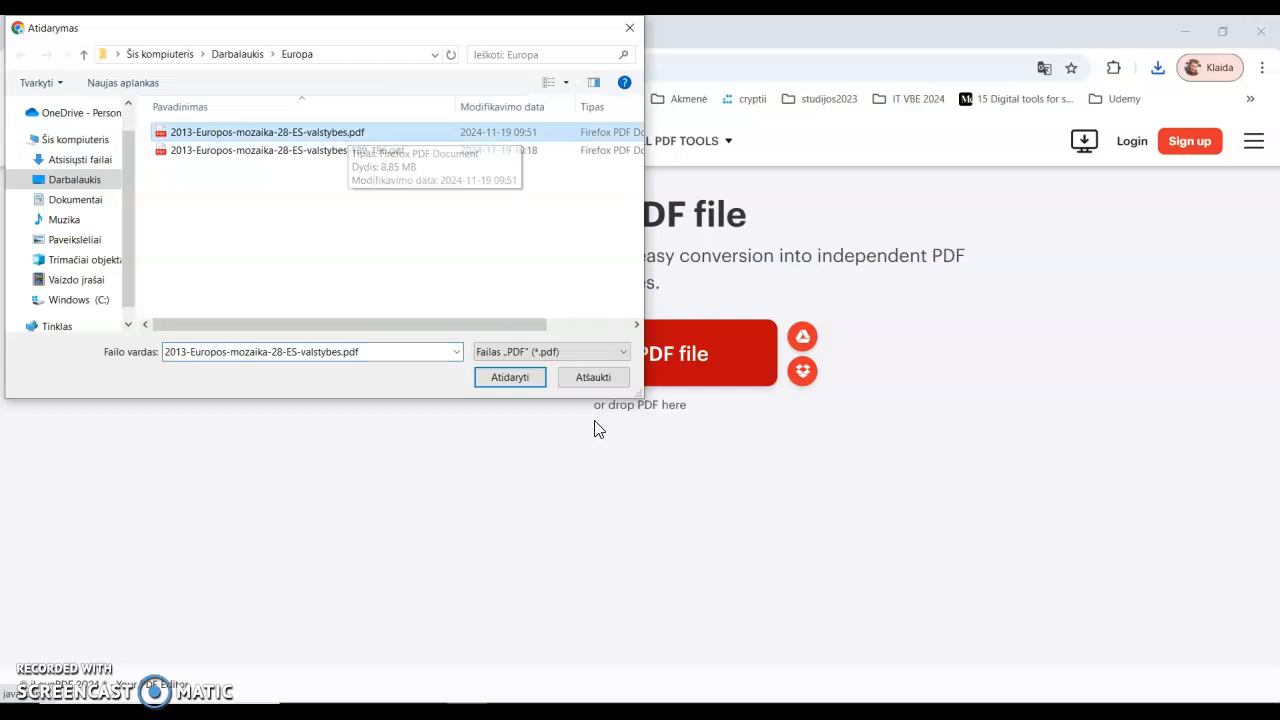
pyautogui.click(516, 378)
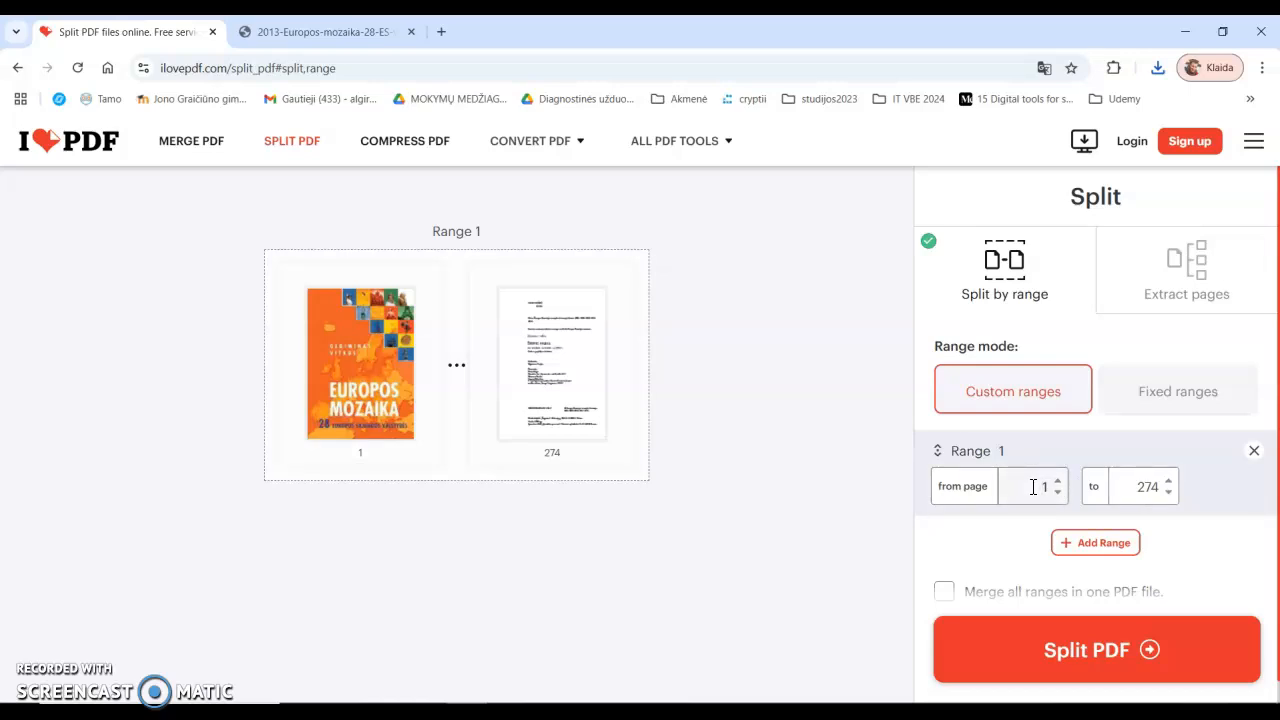
# Step: Define two custom split ranges: Range 1 from page 197 to 202 and Range 2 from page 203 to 208
pyautogui.doubleClick(1034, 487)
pyautogui.write('168')
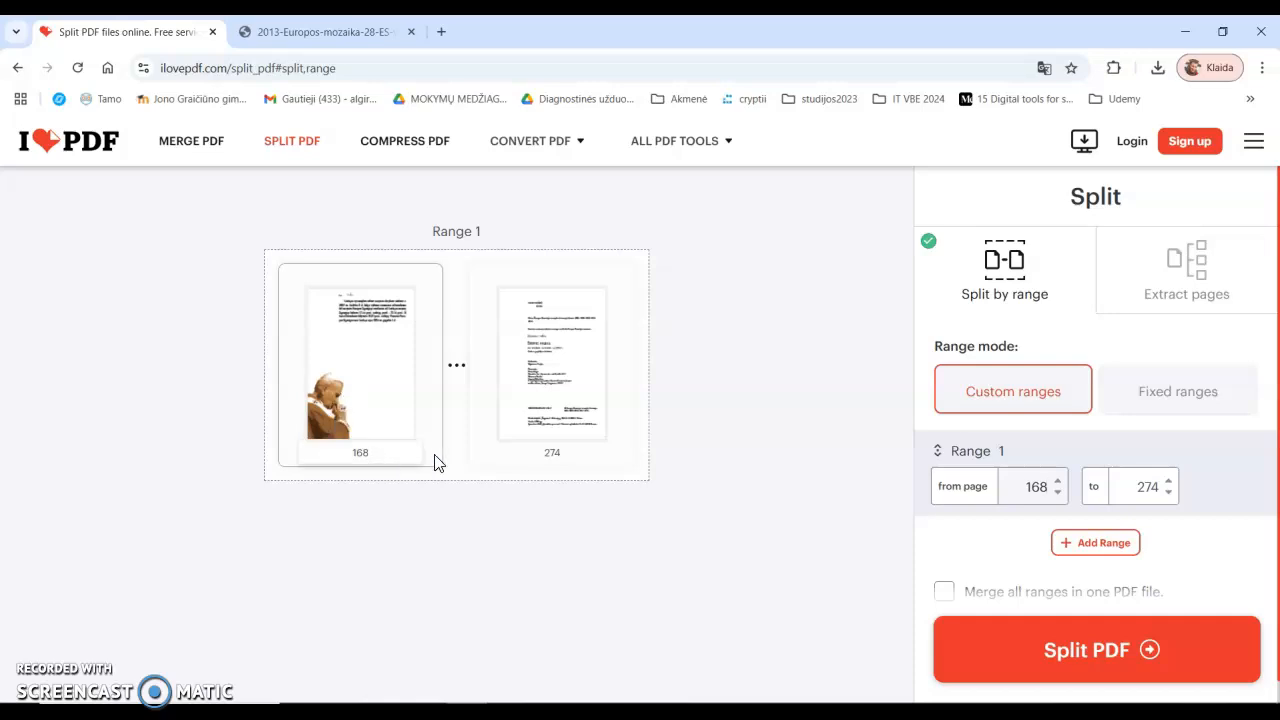
pyautogui.press('BackSpace')
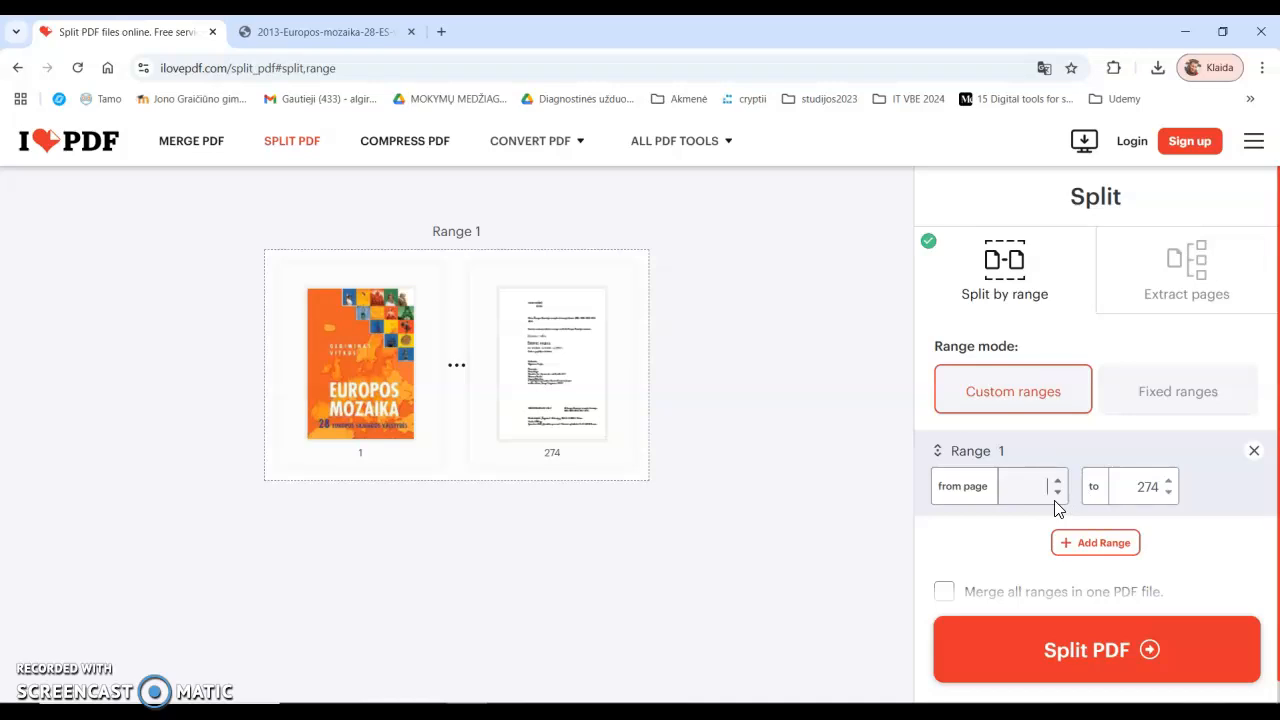
pyautogui.write('197')
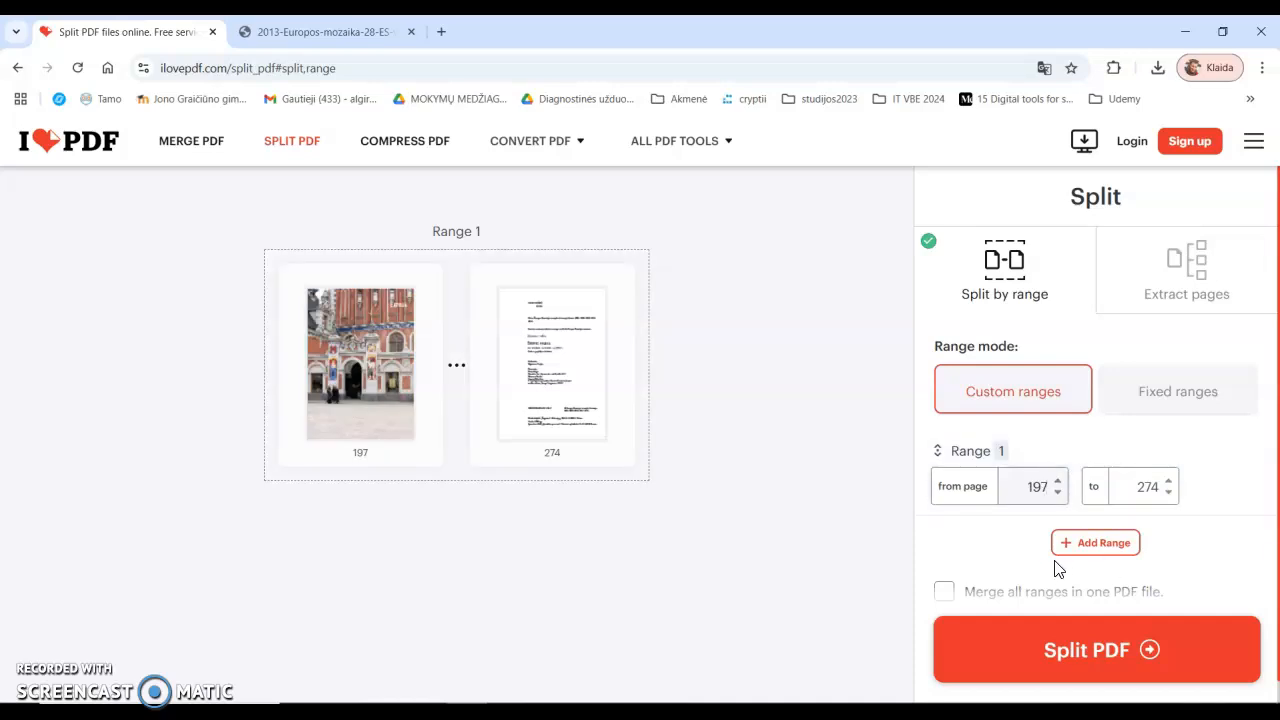
pyautogui.moveTo(1134, 486); pyautogui.dragTo(1168, 498)
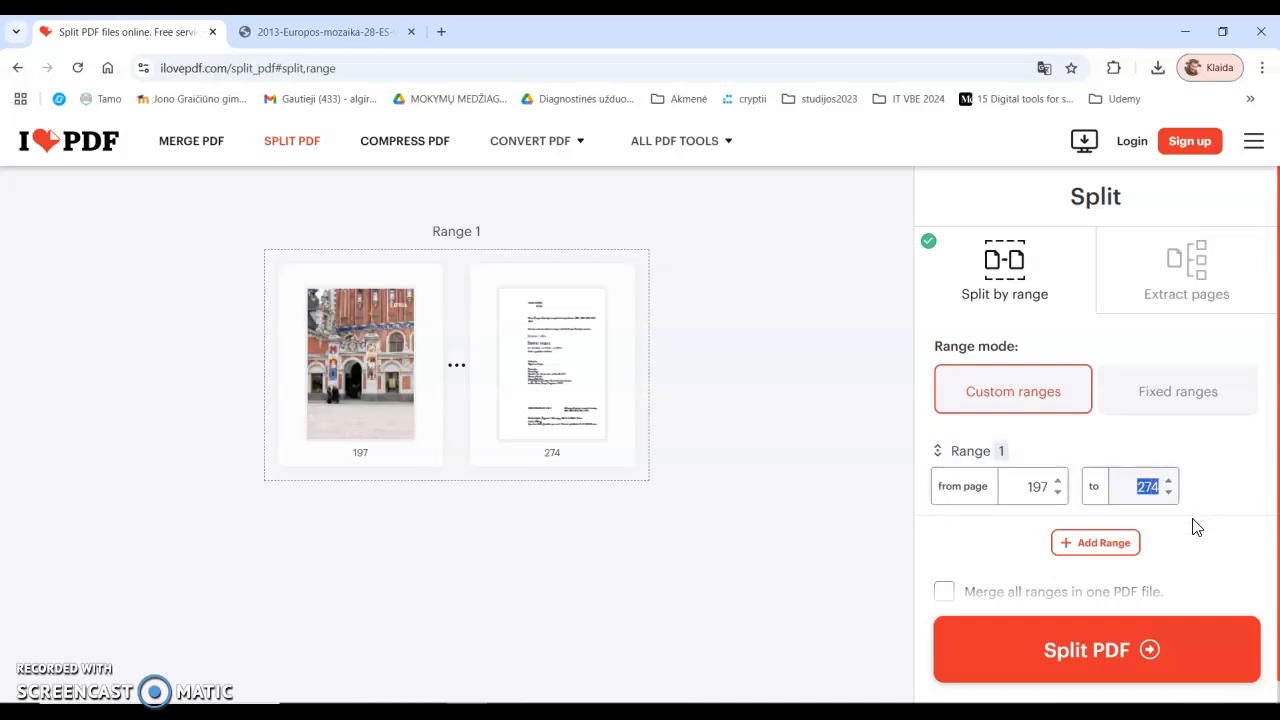
pyautogui.write('202')
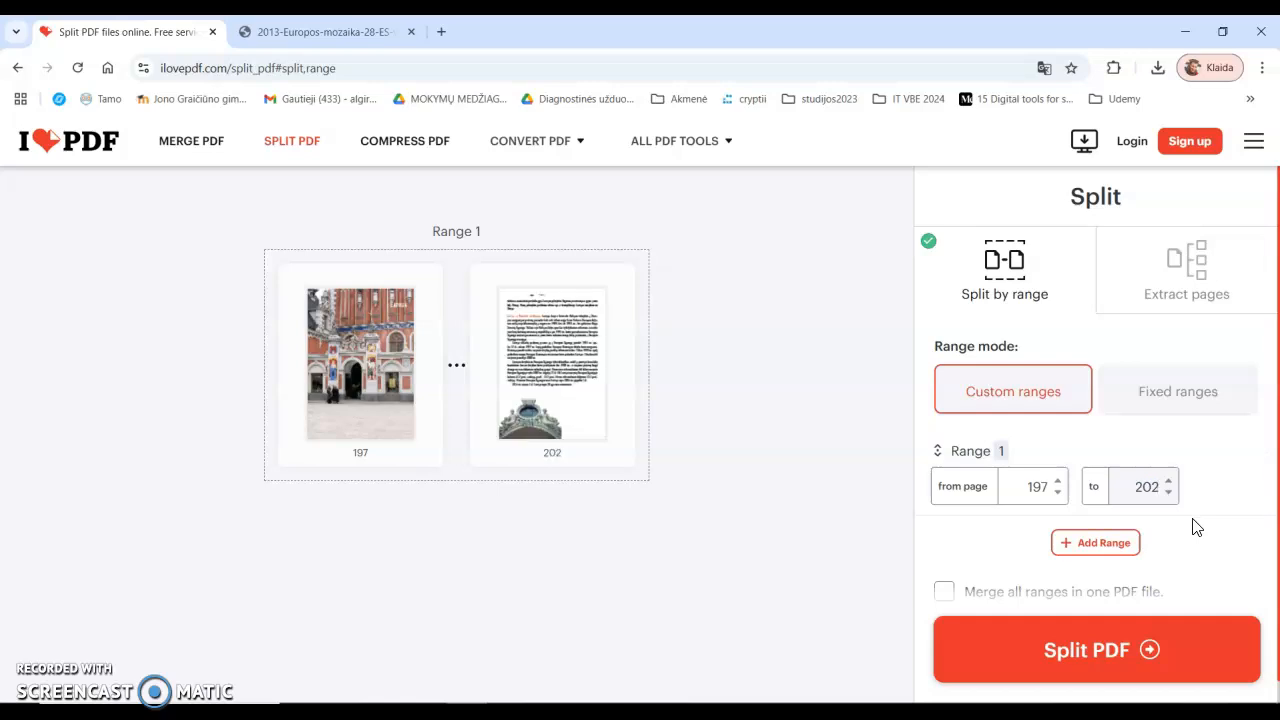
pyautogui.click(1095, 548)
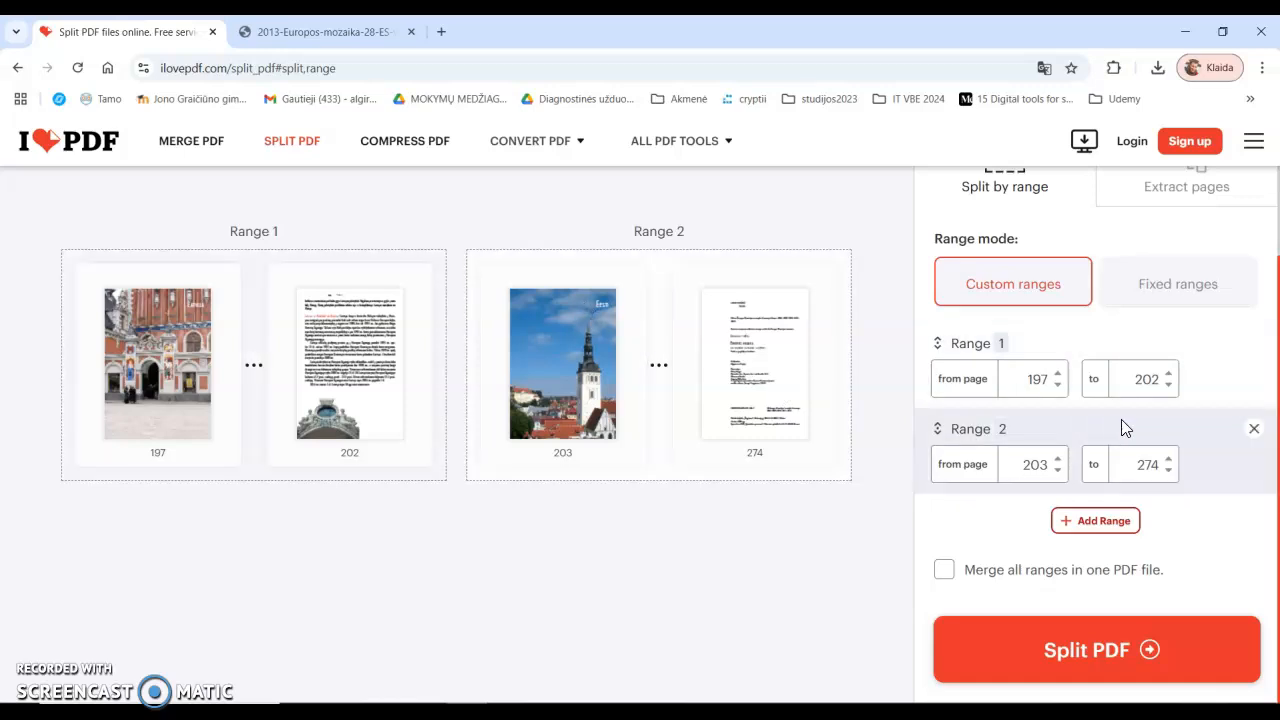
pyautogui.doubleClick(1141, 471)
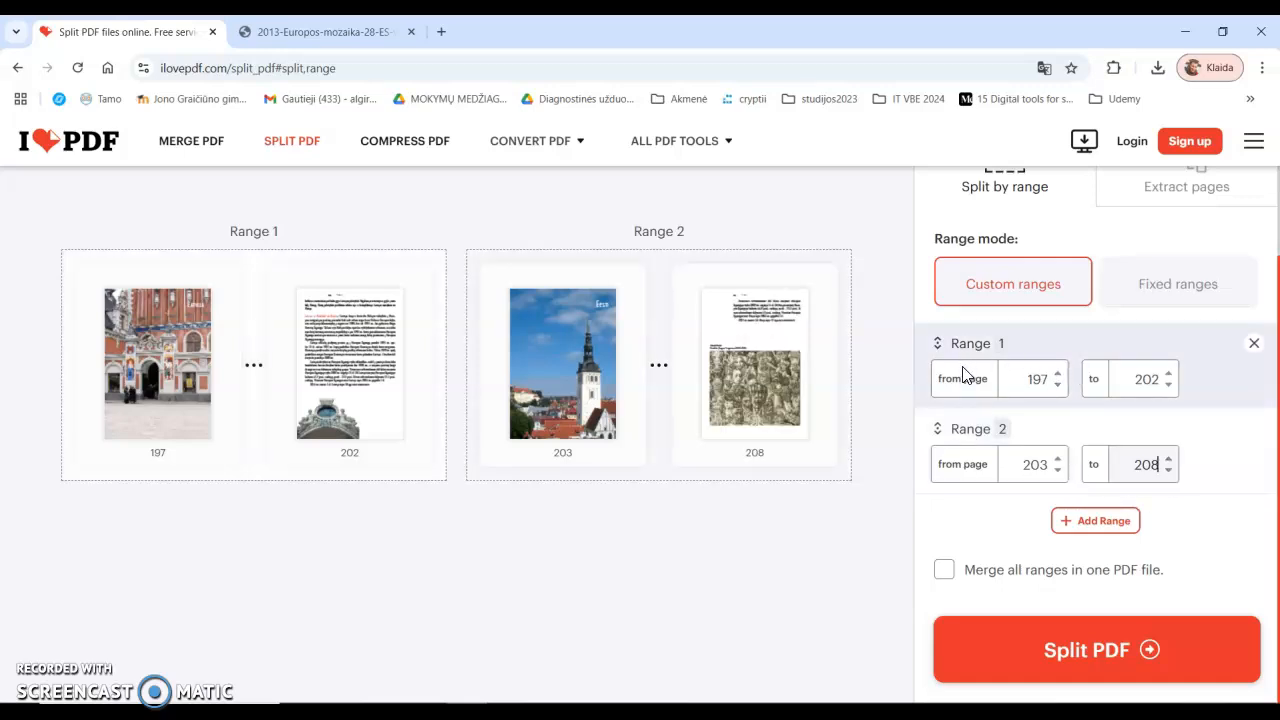
# Step: Split the PDF into separate files by the two ranges and save ilovepdf_split-range.zip in the Europa folder
pyautogui.click(1076, 660)
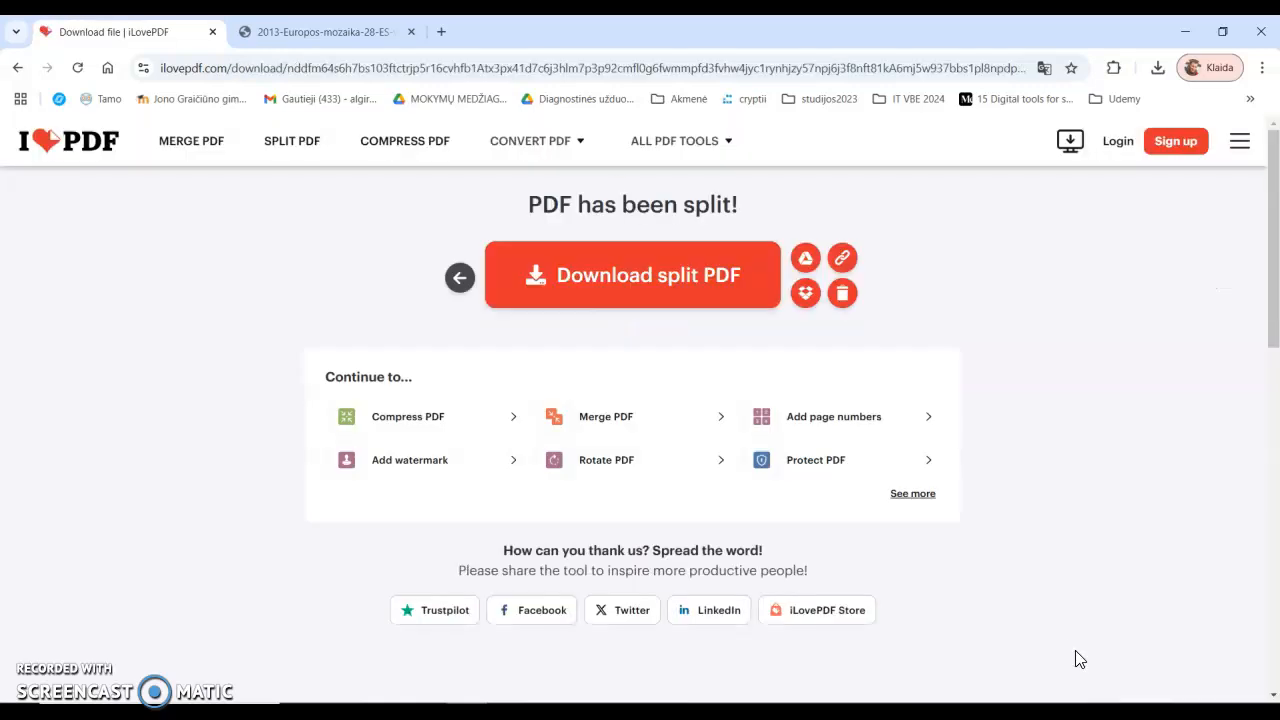
pyautogui.click(632, 277)
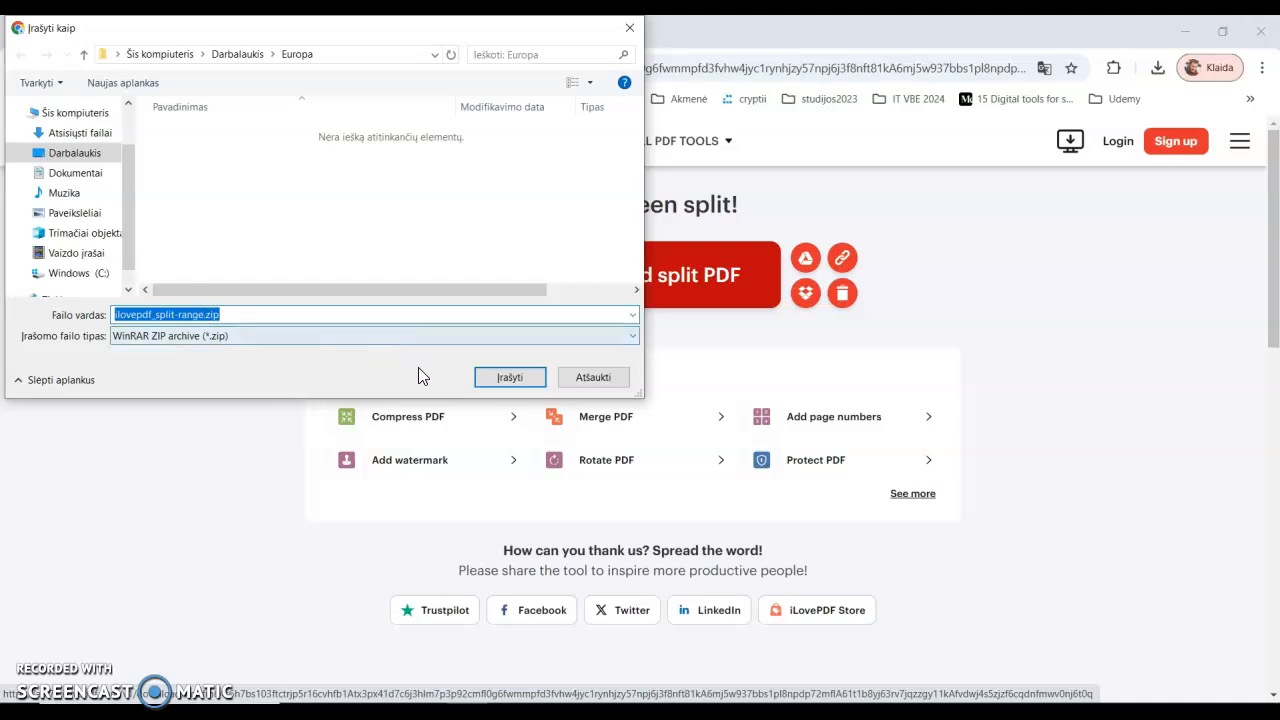
pyautogui.click(509, 384)
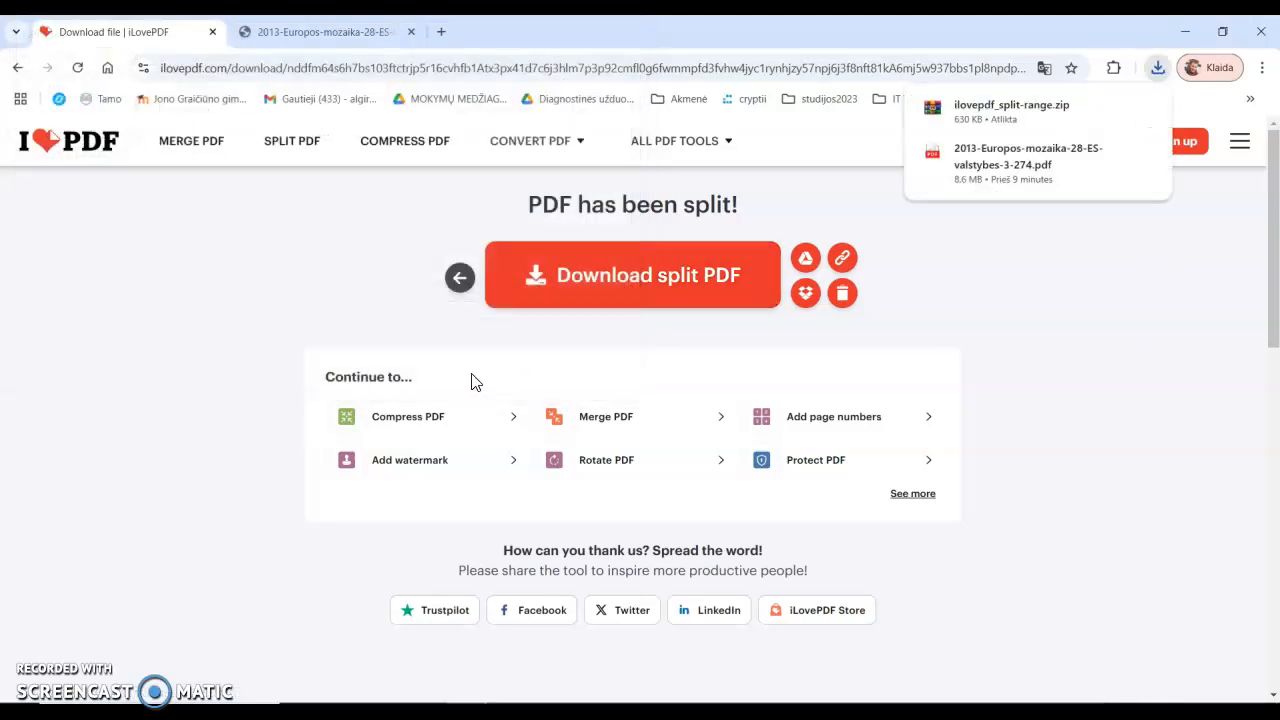
# Step: Open the downloaded ZIP archive in WinRAR, extract its files to Europa\ilovepdf_split-range and close the archive
pyautogui.click(996, 108)
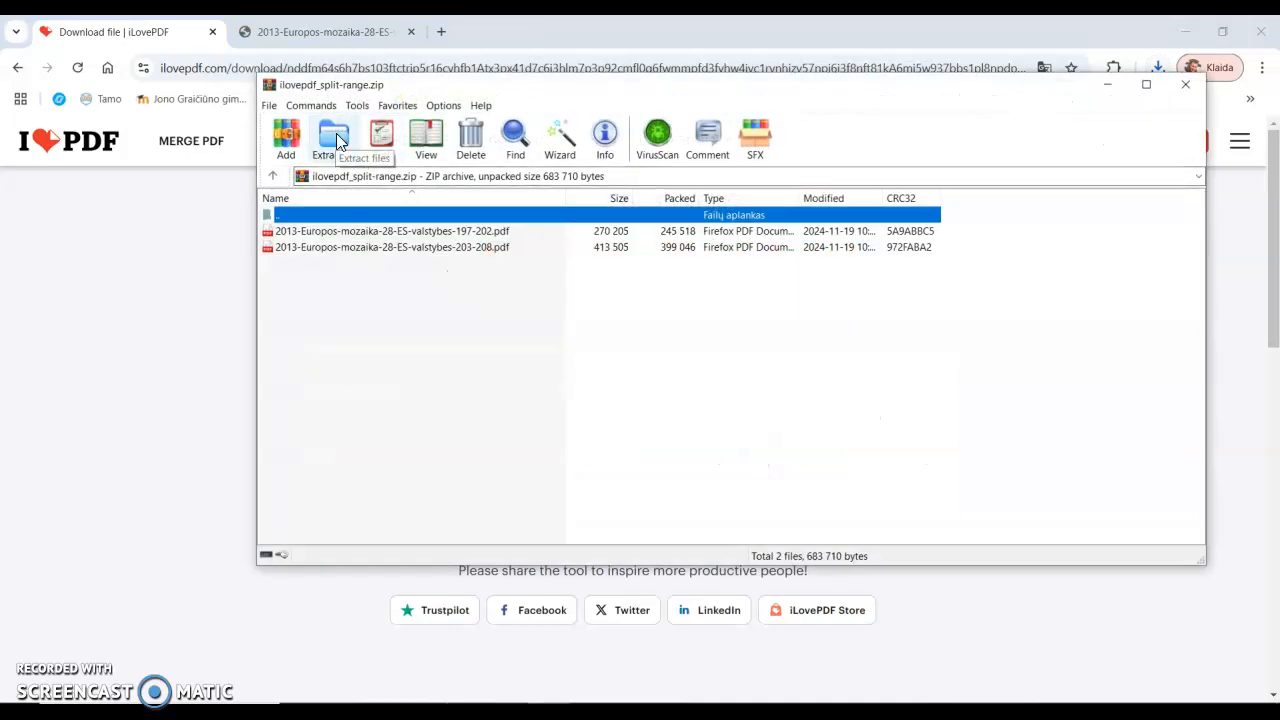
pyautogui.click(330, 146)
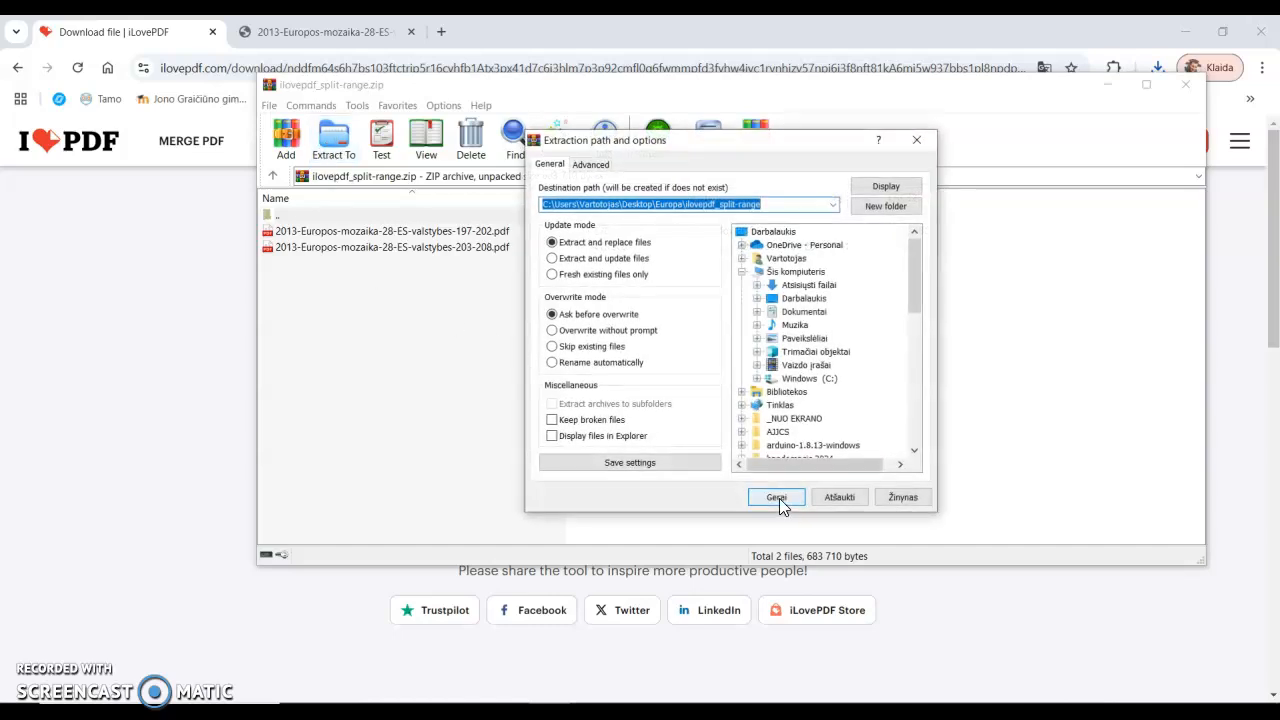
pyautogui.click(777, 497)
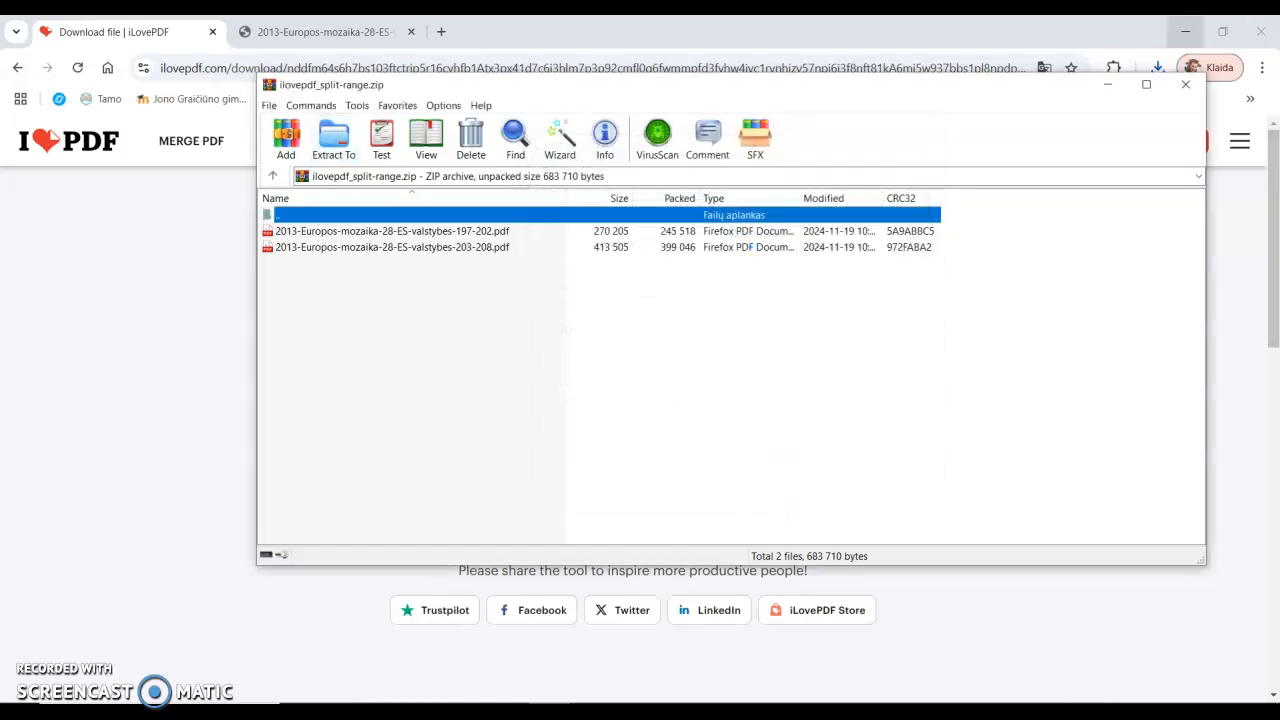
pyautogui.click(1185, 84)
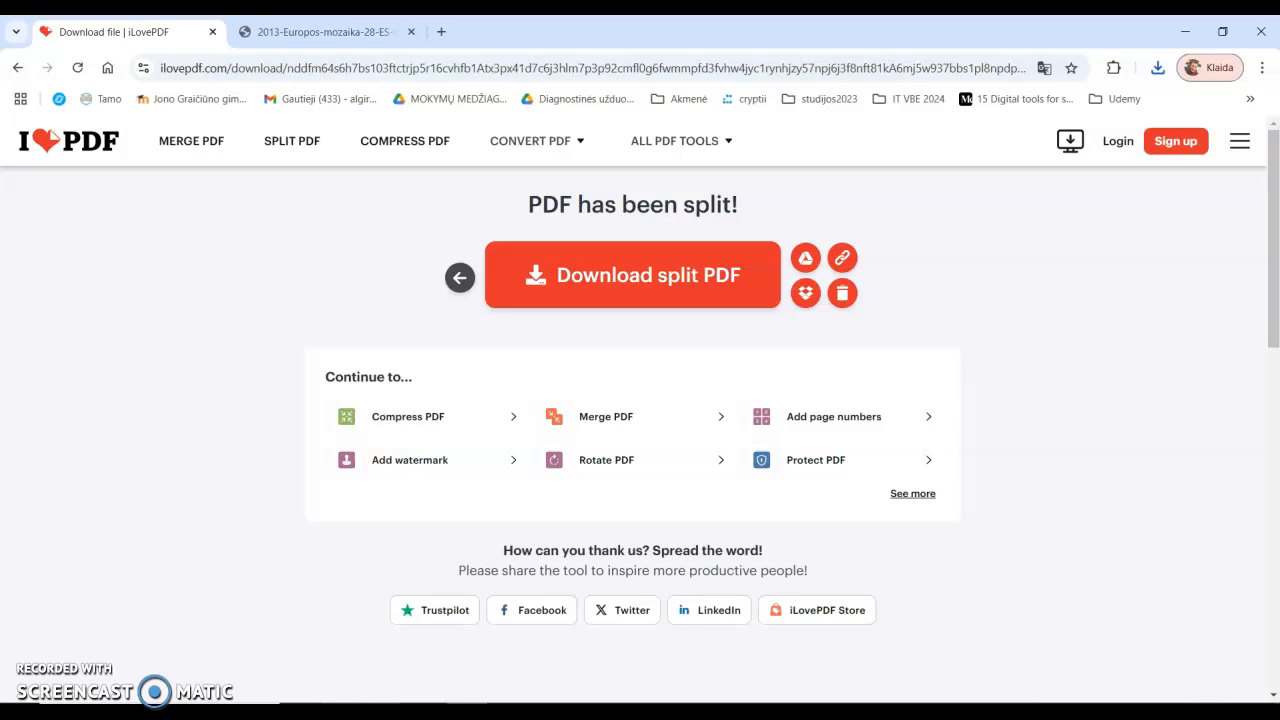
# Step: Switch to File Explorer, open 2013-Europos-mozaika-28-ES-valstybes-197-202.pdf from the ilovepdf_split-range folder and review its Latvija pages
pyautogui.hotkey('alt', 'Tab')
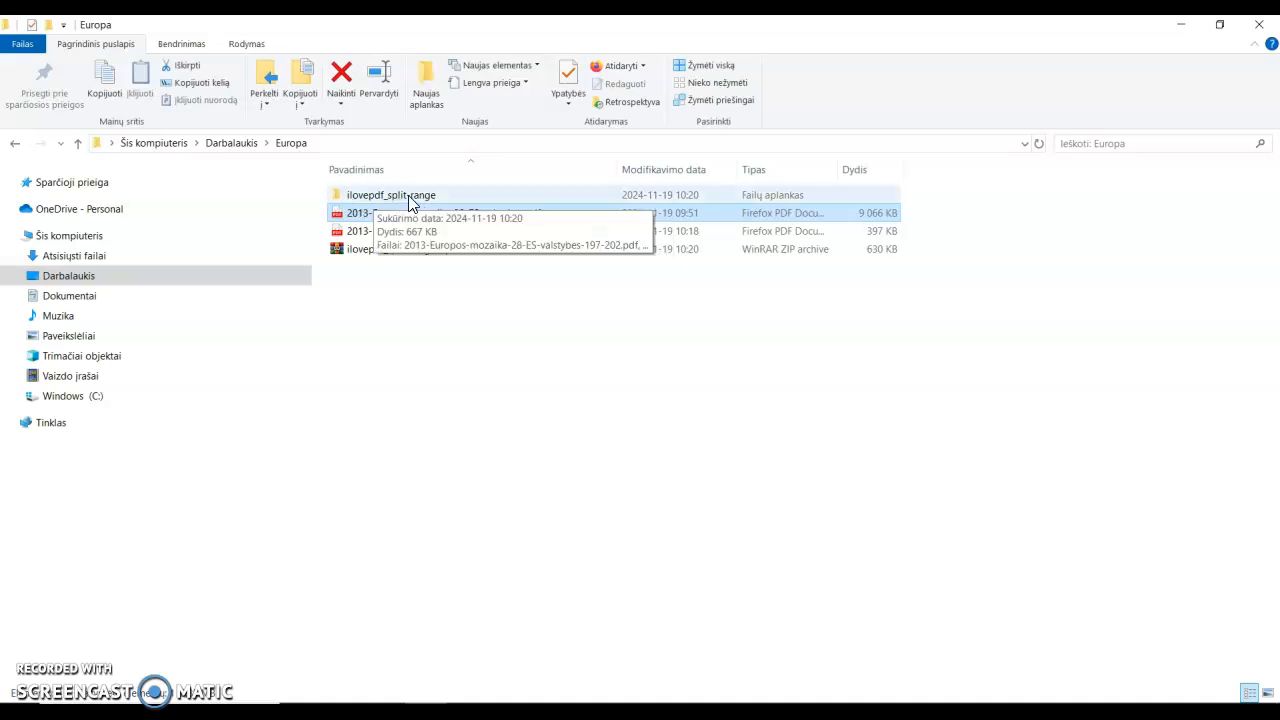
pyautogui.click(413, 198)
pyautogui.doubleClick(413, 198)
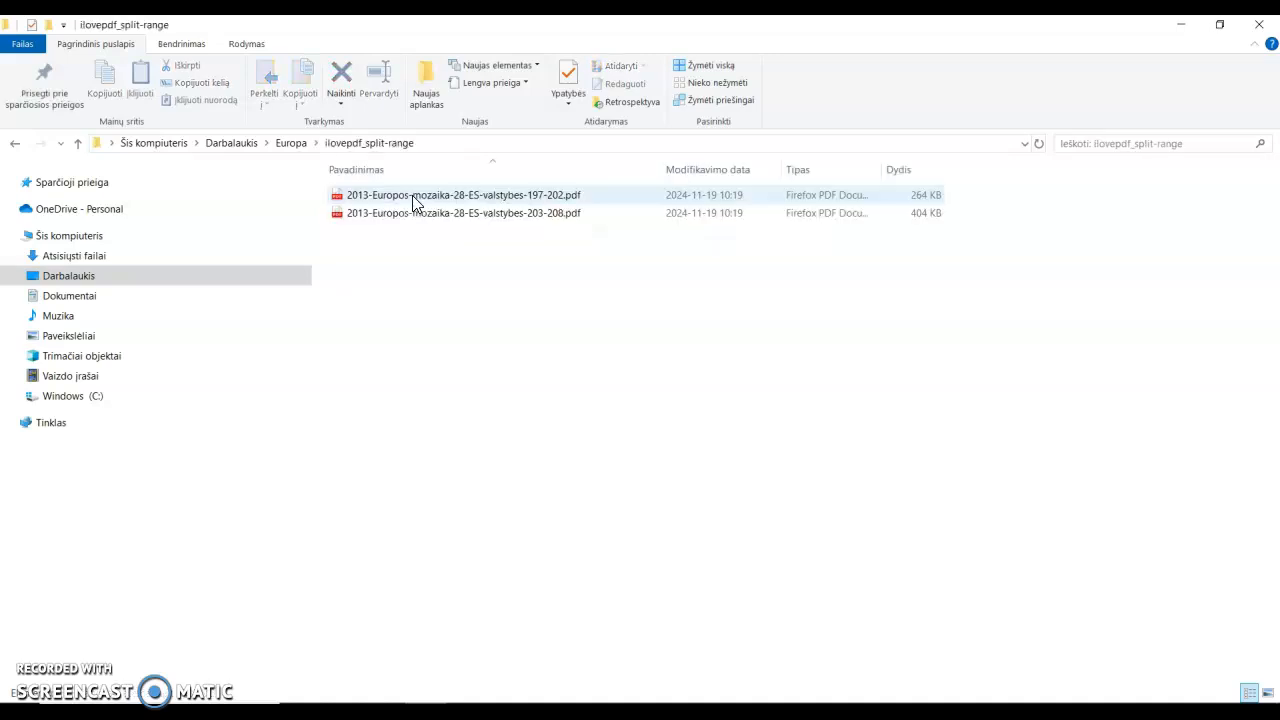
pyautogui.doubleClick(540, 198)
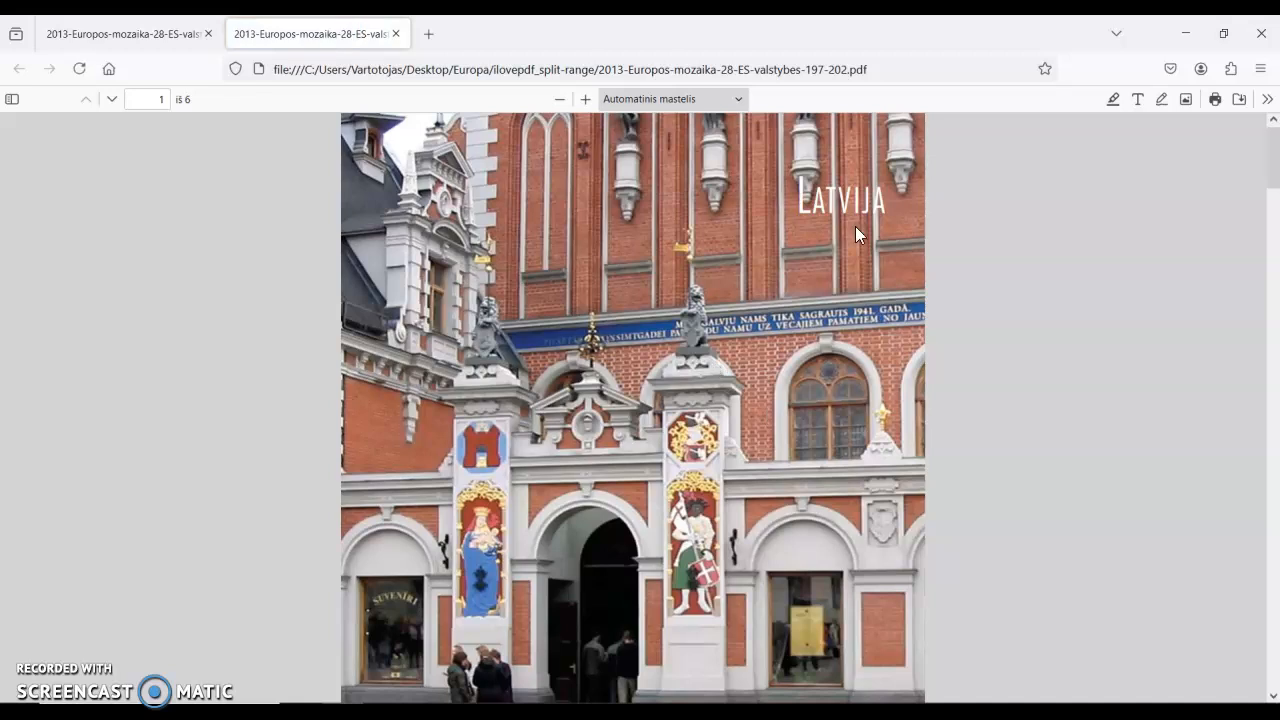
pyautogui.scroll(-15, 855, 235)
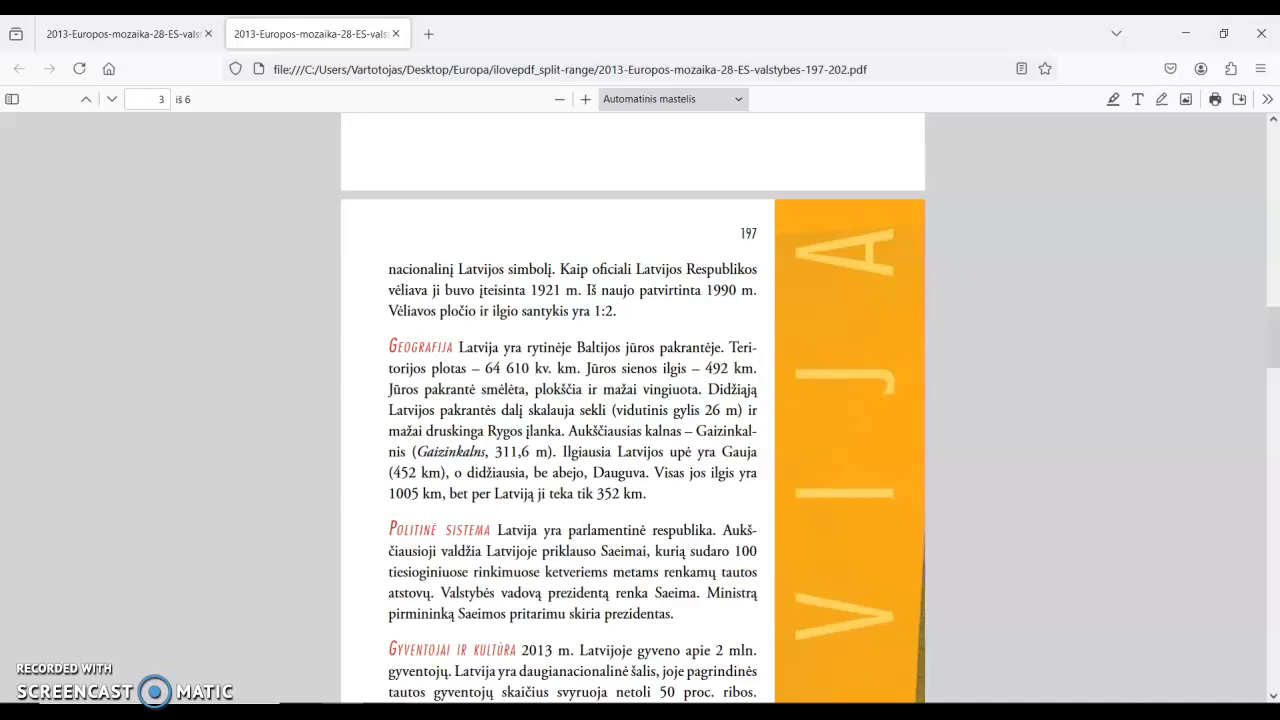
# Step: Return to the extracted folder, open 2013-Europos-mozaika-28-ES-valstybes-203-208.pdf and review its Estija pages
pyautogui.hotkey('alt', 'Tab')
pyautogui.doubleClick(460, 220)
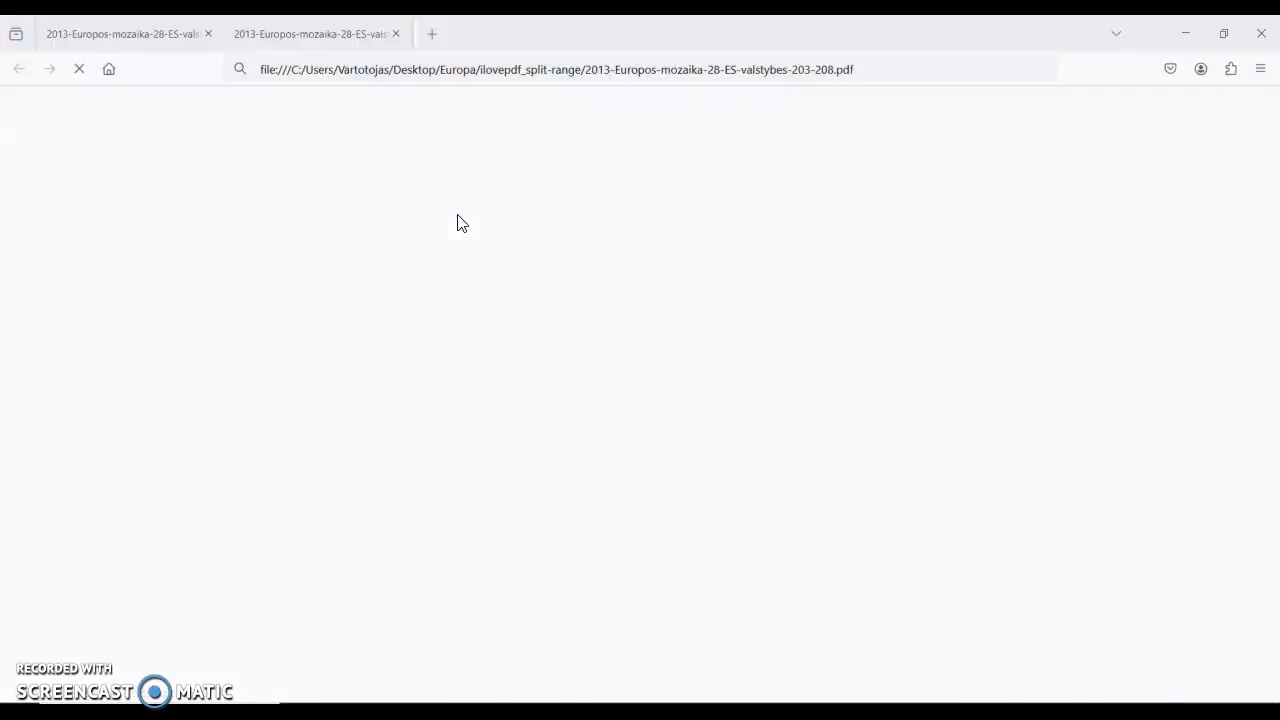
pyautogui.scroll(-10, 870, 249)
pyautogui.scroll(-15, 875, 256)
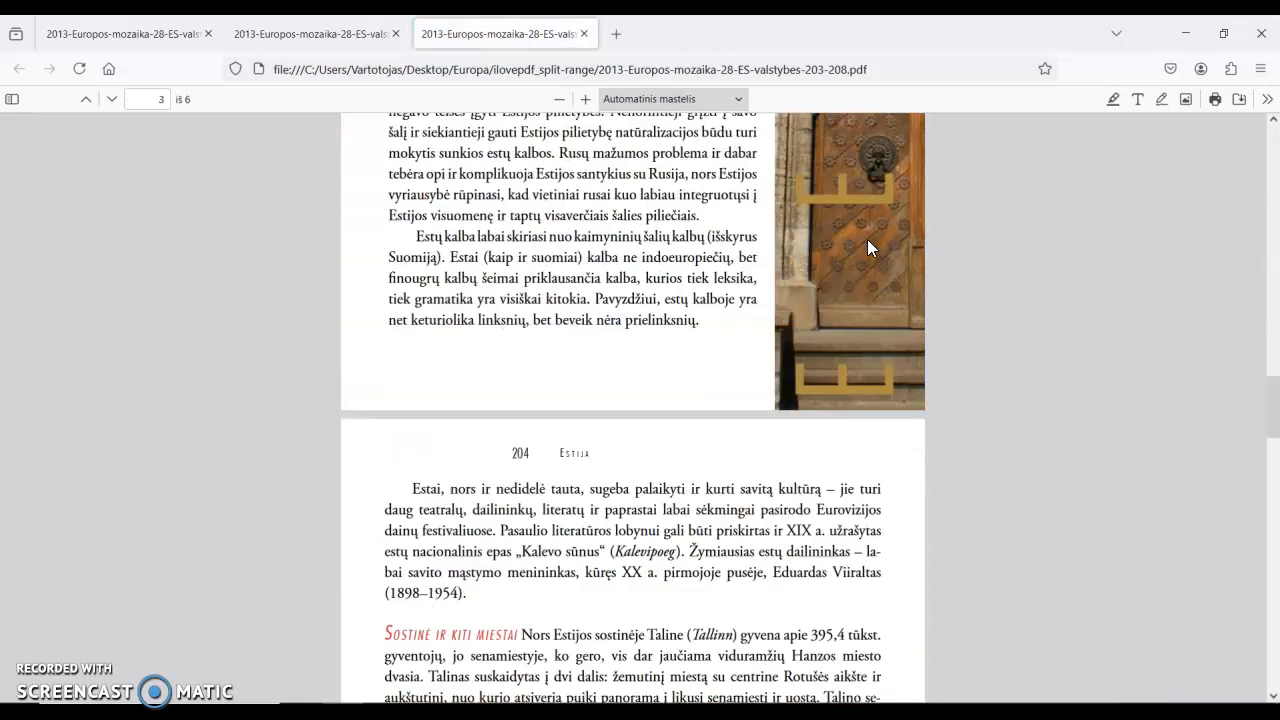
pyautogui.scroll(15, 623, 403)
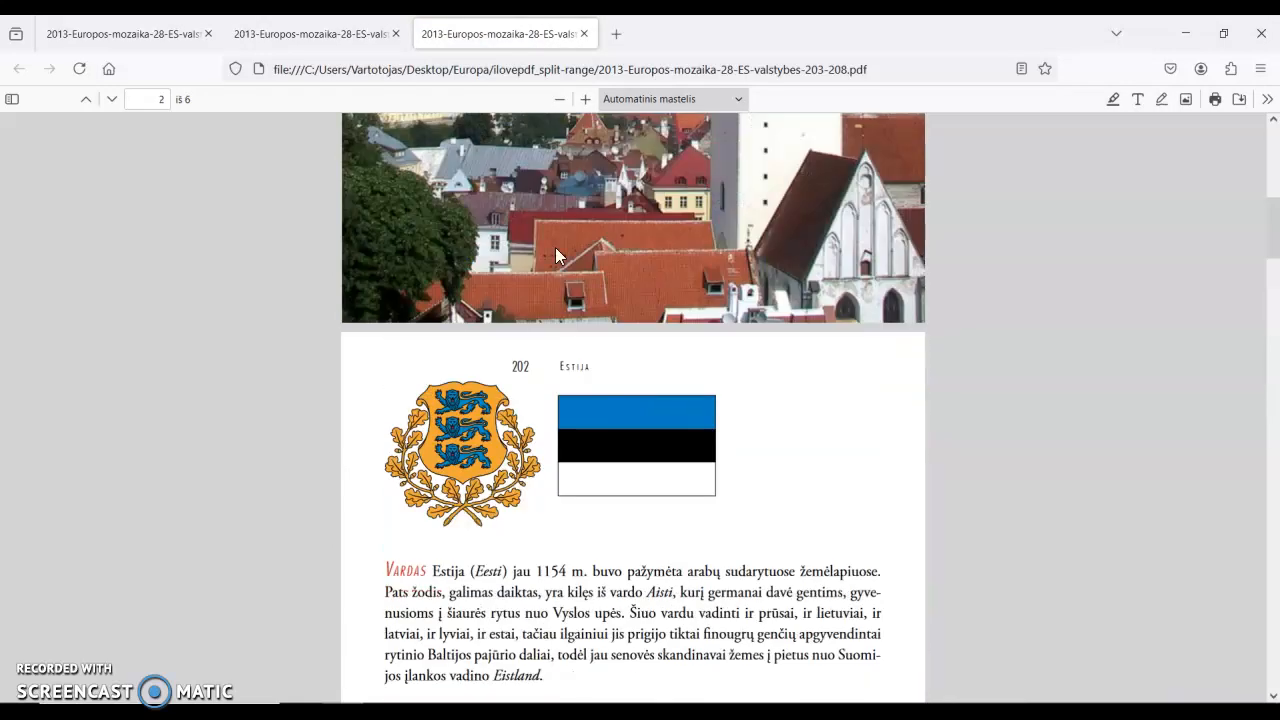